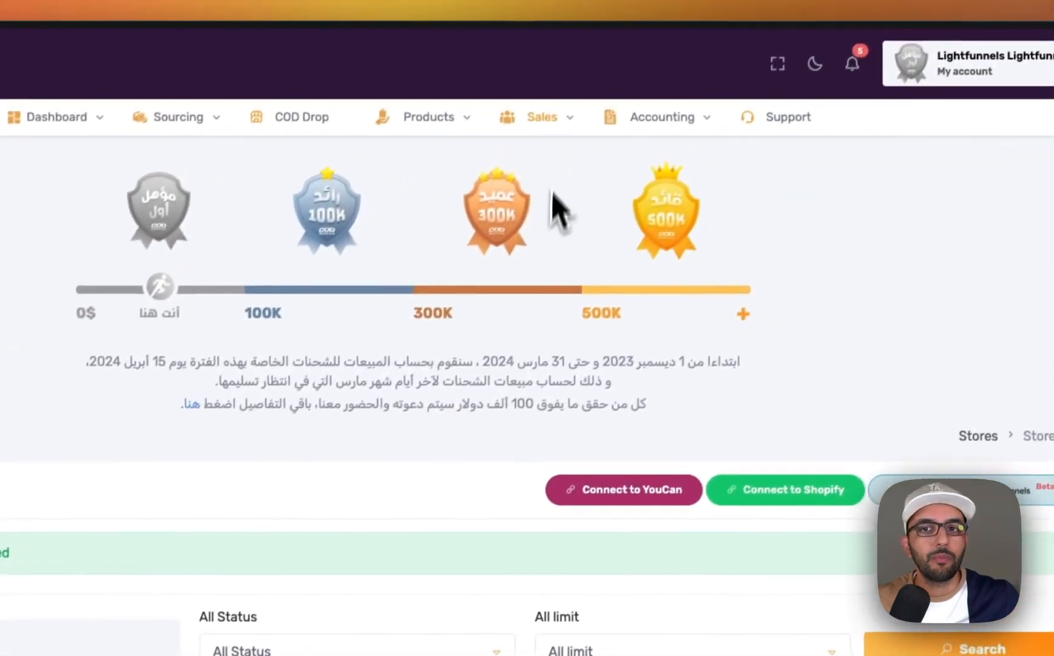
- View the connected stores under Sales and open the My products list, dismissing the introductory video
click(545, 128)
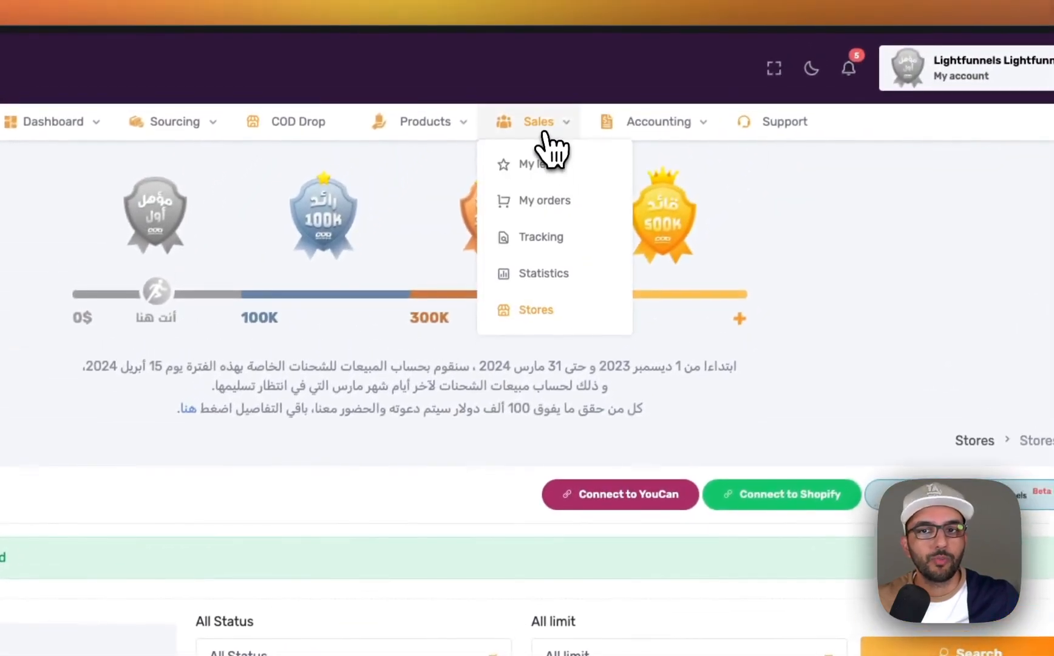
click(542, 313)
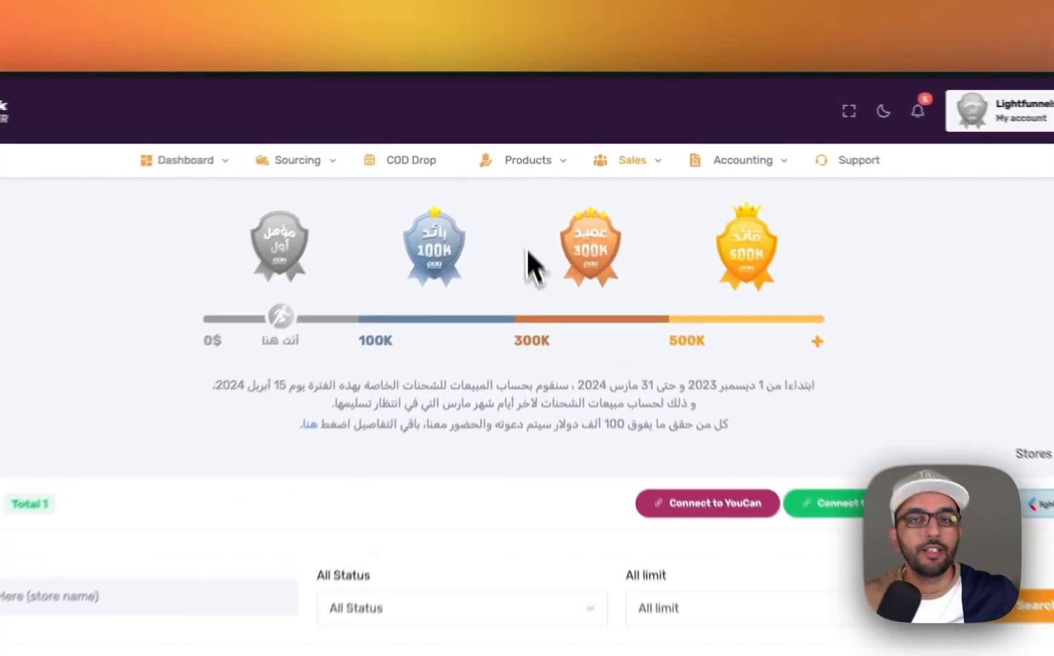
mouse_move(544, 133)
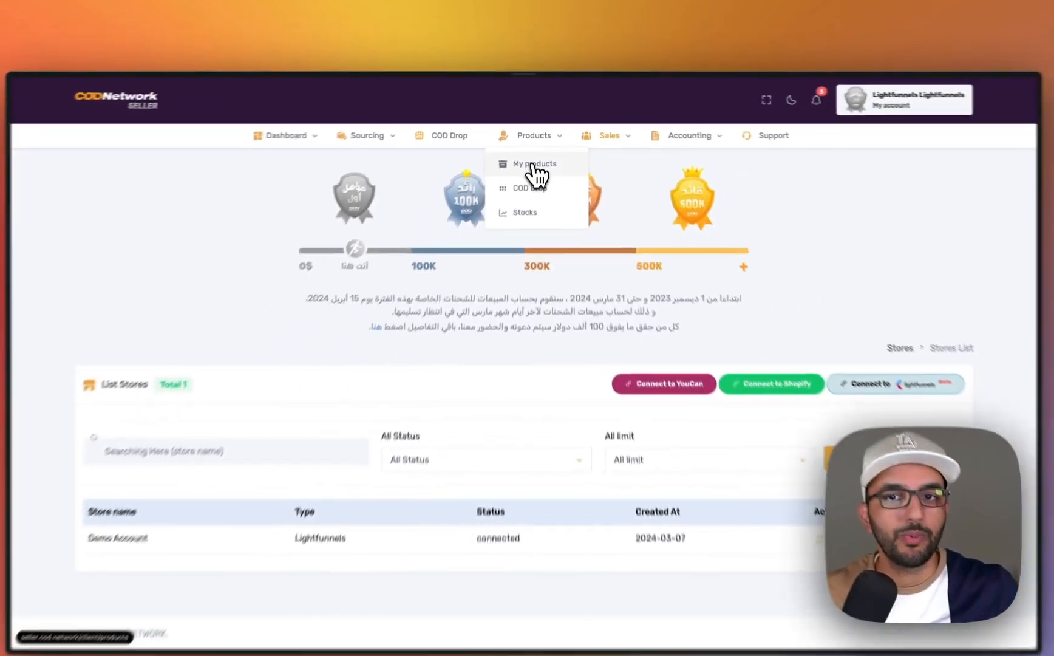
click(532, 200)
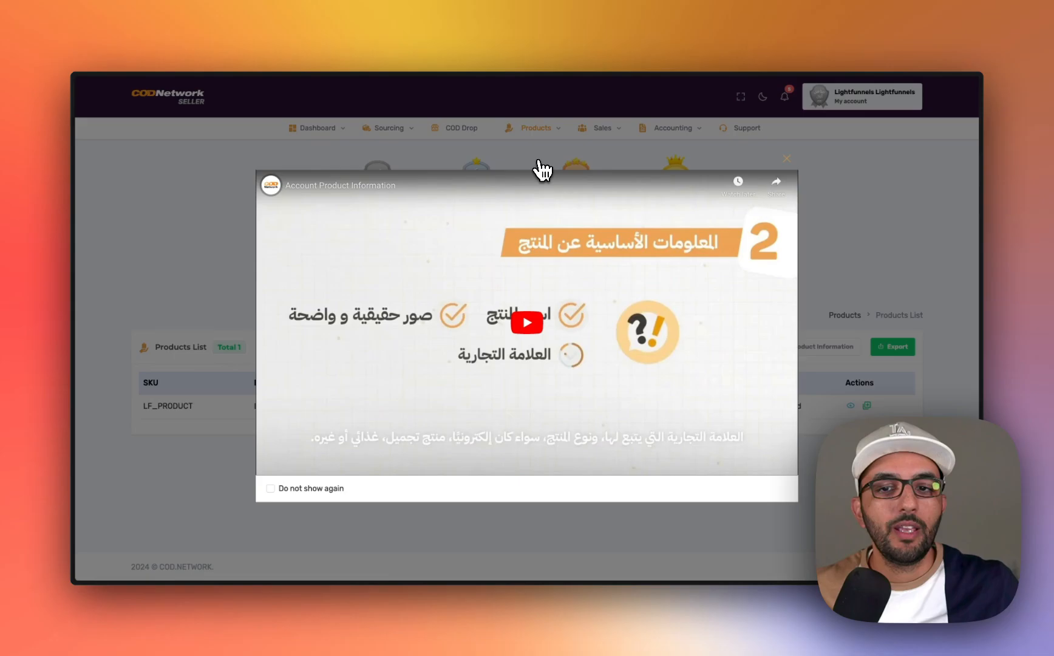
click(192, 415)
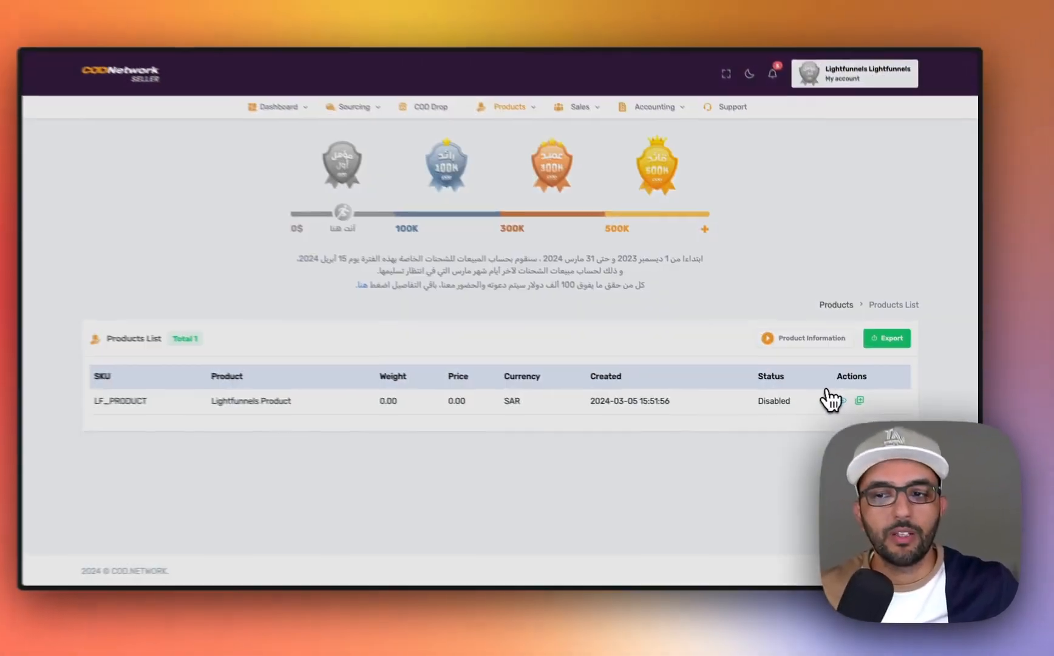
- Push the LF_PRODUCT item to the connected Demo Account store and close the store selection dialog
click(729, 346)
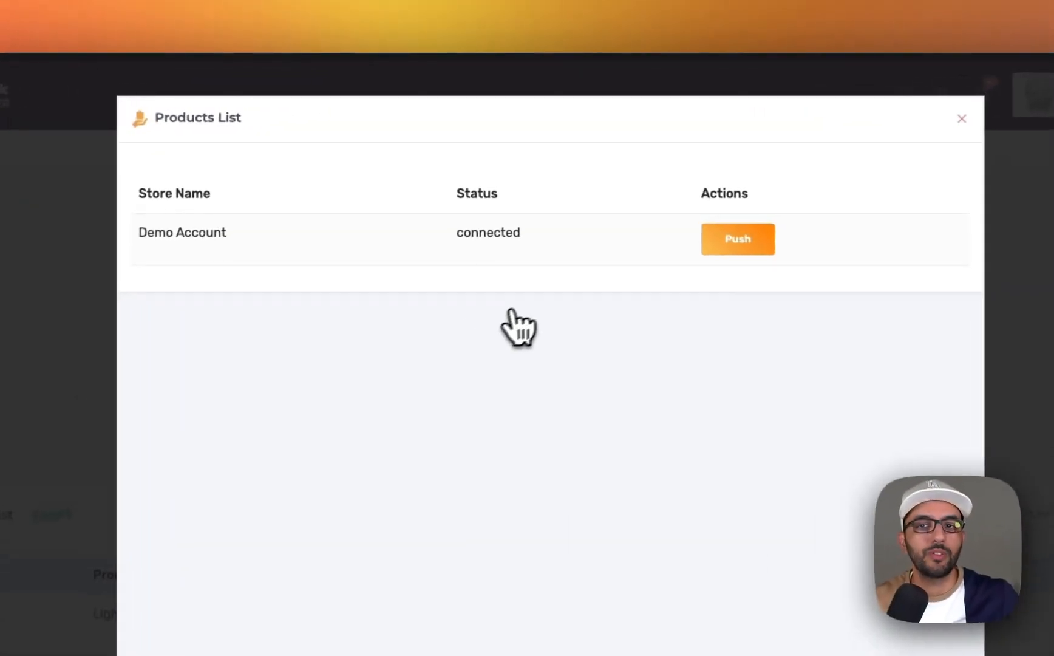
drag(223, 236, 137, 242)
click(291, 267)
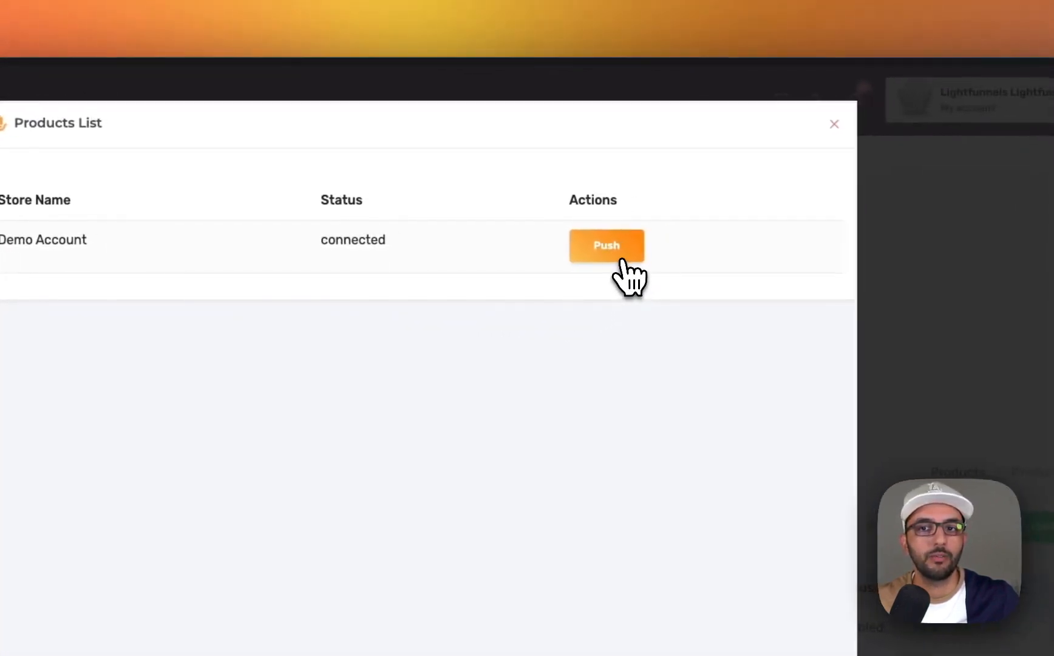
click(610, 258)
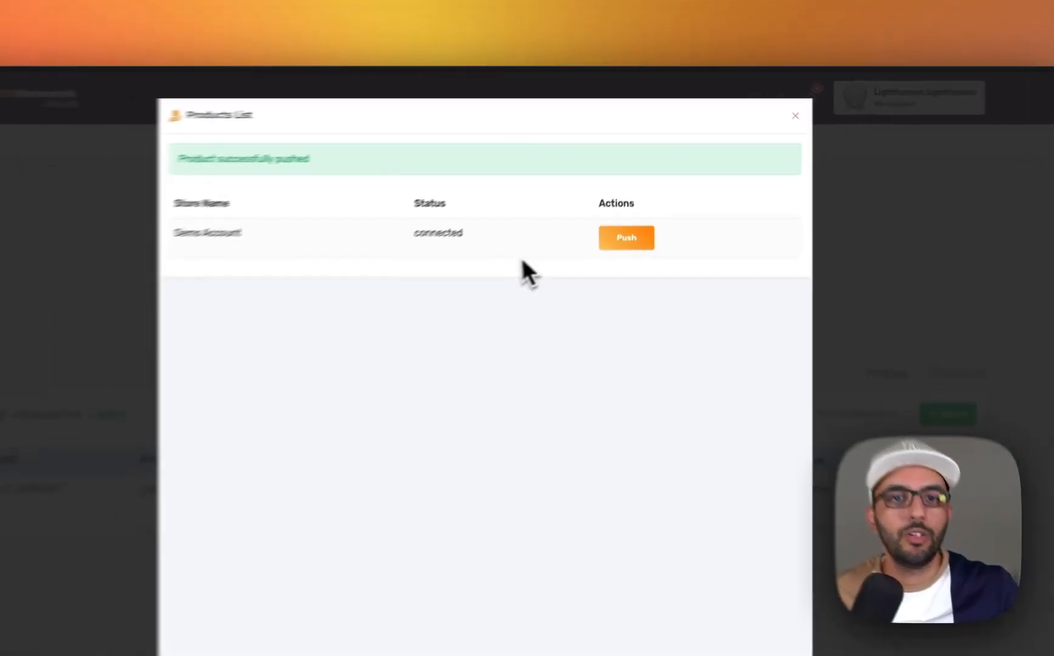
click(772, 111)
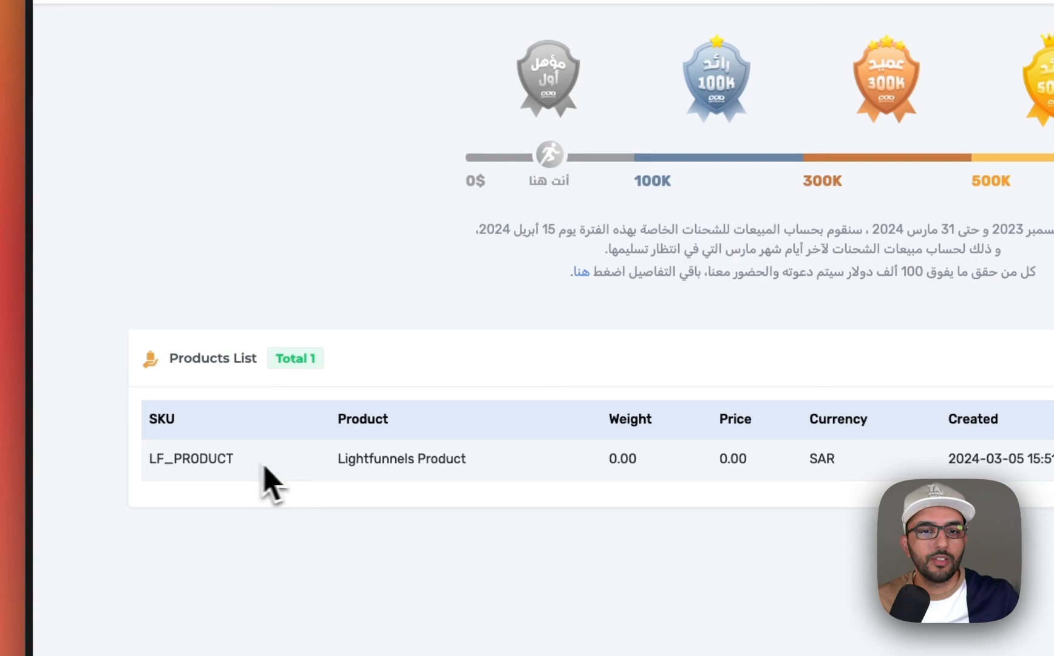
click(504, 486)
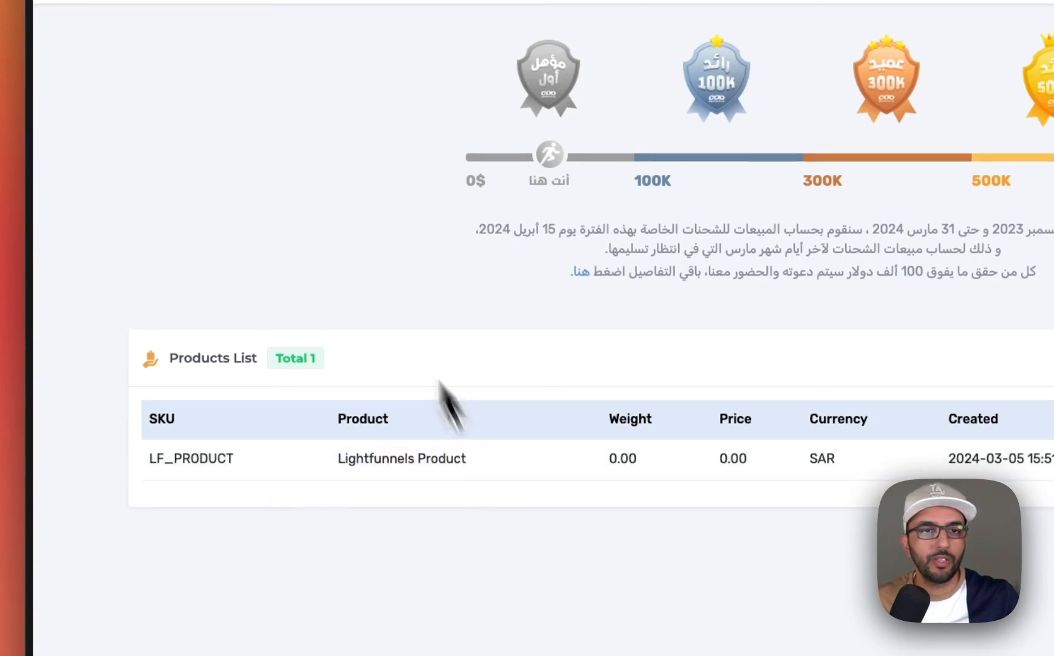
- Switch to Lightfunnels and open the imported Lightfunnels Product from the product list
key(ctrl+Tab)
click(677, 340)
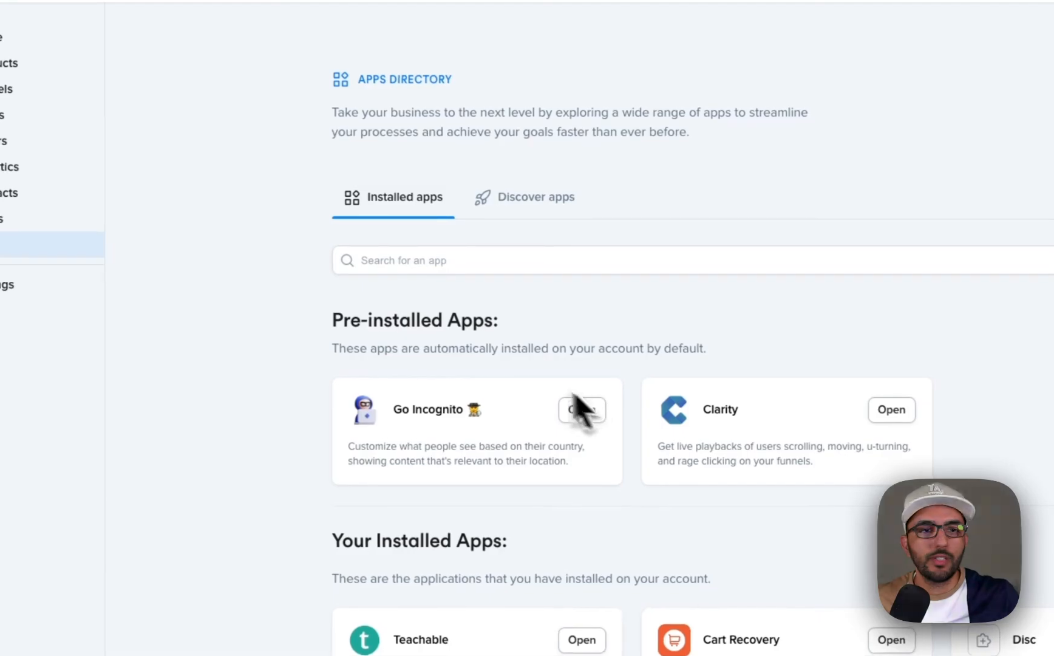
click(151, 146)
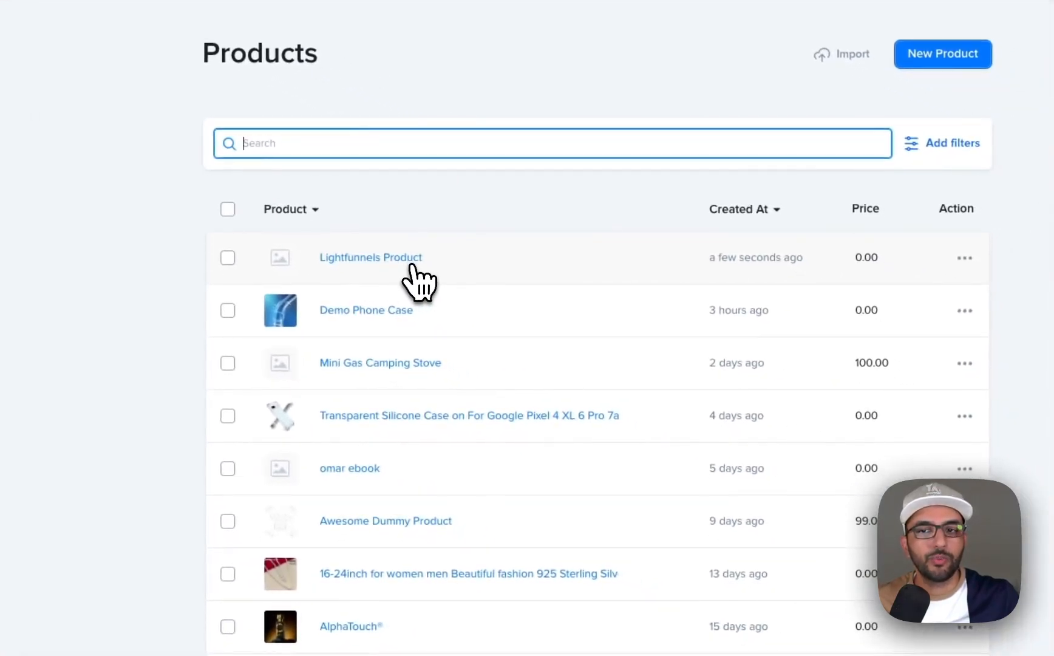
click(413, 265)
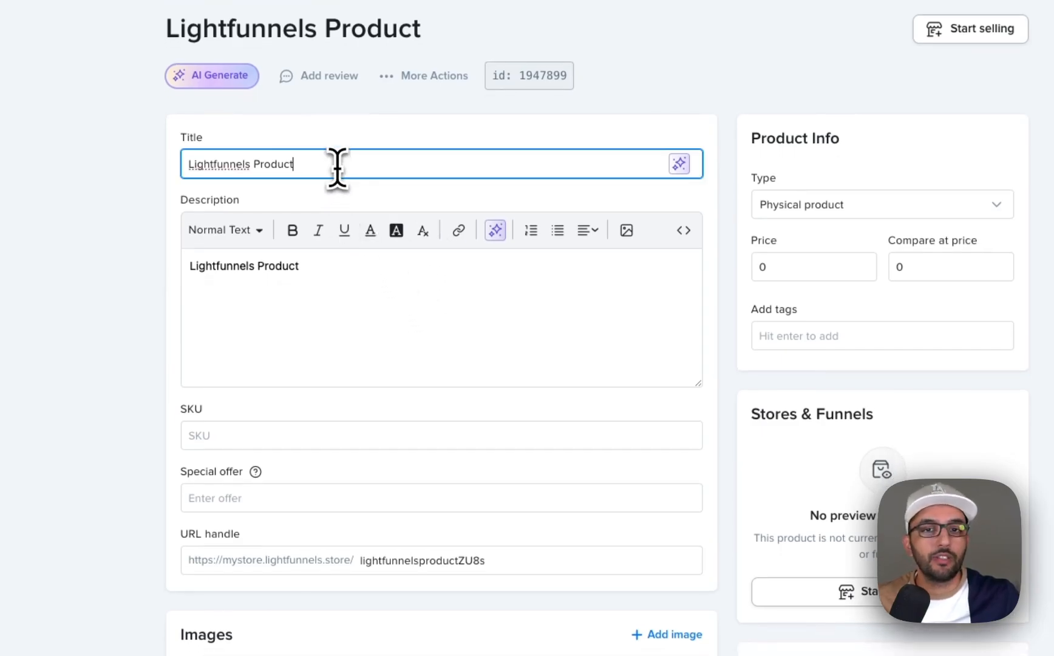
- Add two library images to the product: the blue flexible tube picture and the crossed clear phone cases
scroll(337, 167, down, 5)
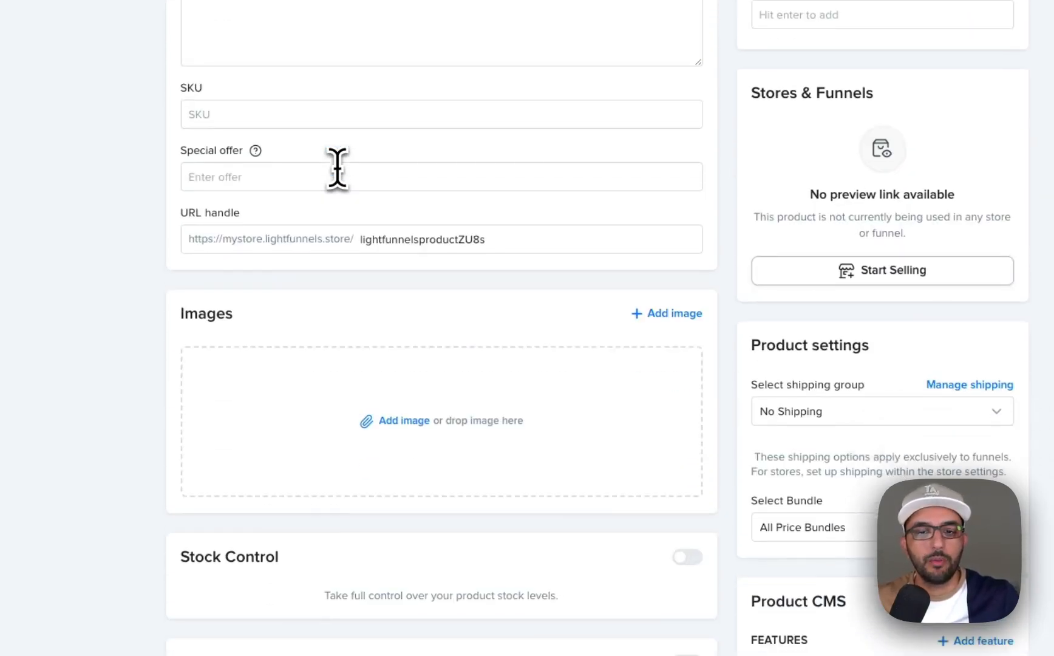
click(362, 378)
click(462, 373)
click(562, 396)
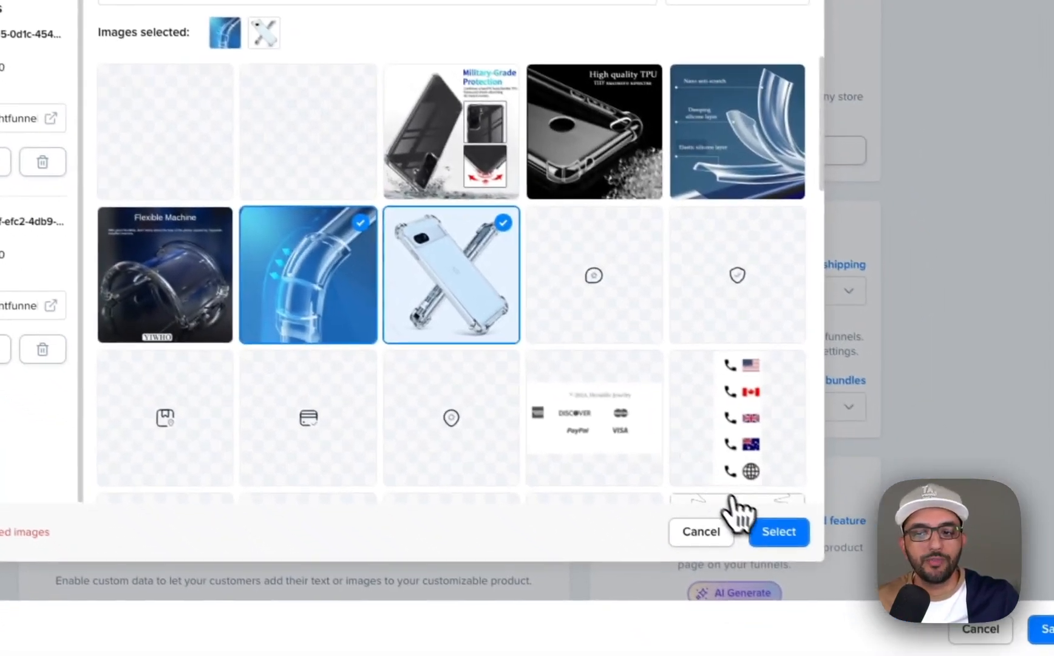
click(927, 648)
- Change the product title to "Awesome Phone Case Demo" and save the product
scroll(758, 449, up, 4)
scroll(603, 315, up, 2)
click(215, 53)
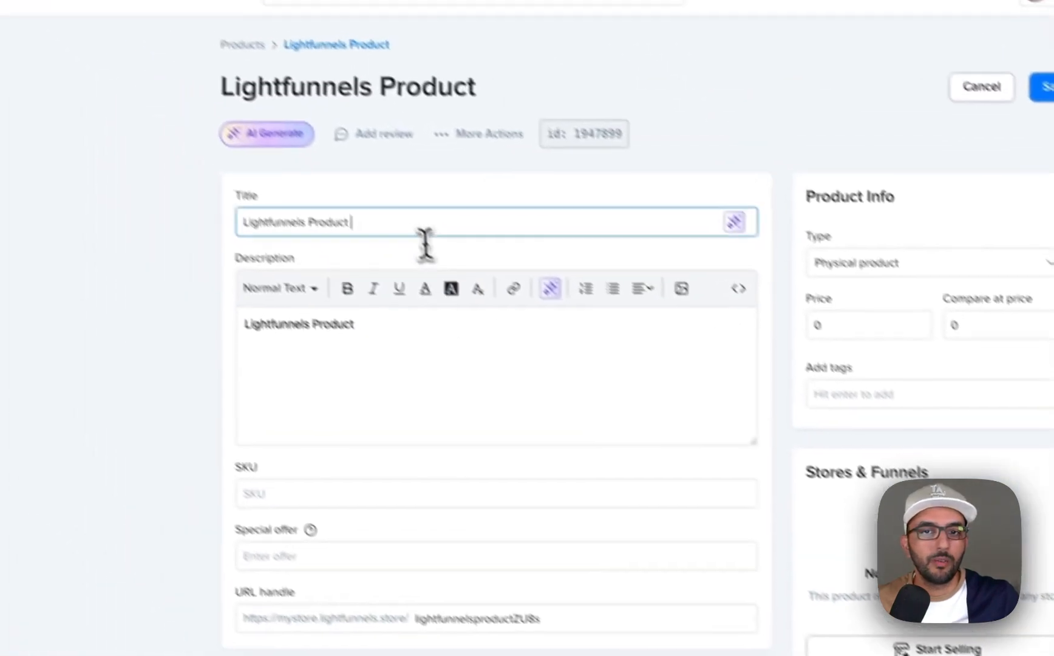
text(some Phone Case Demo)
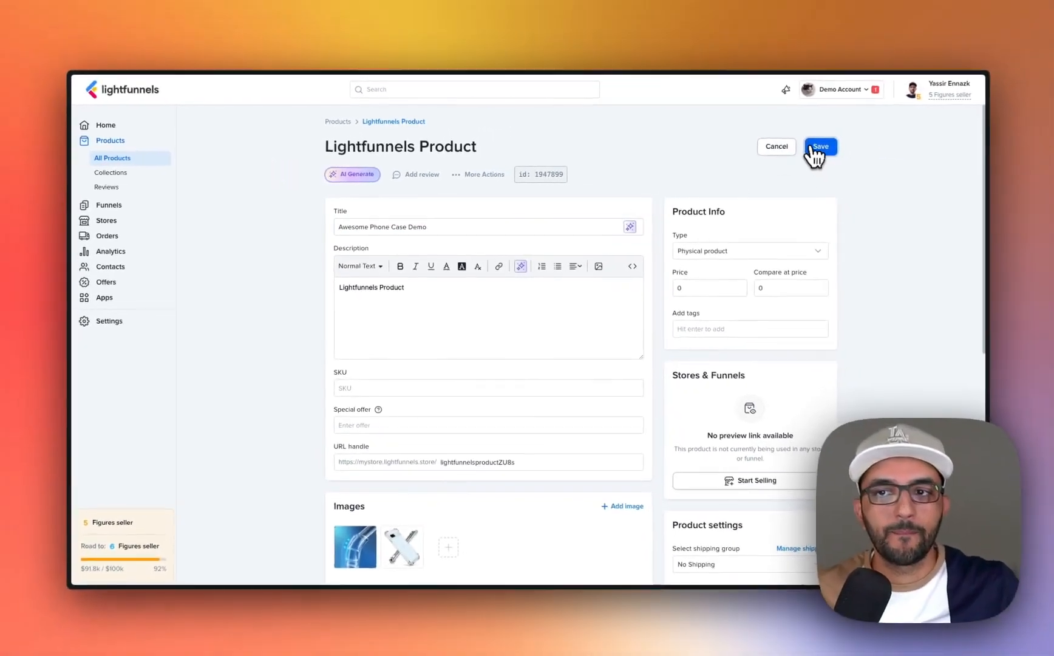
click(817, 145)
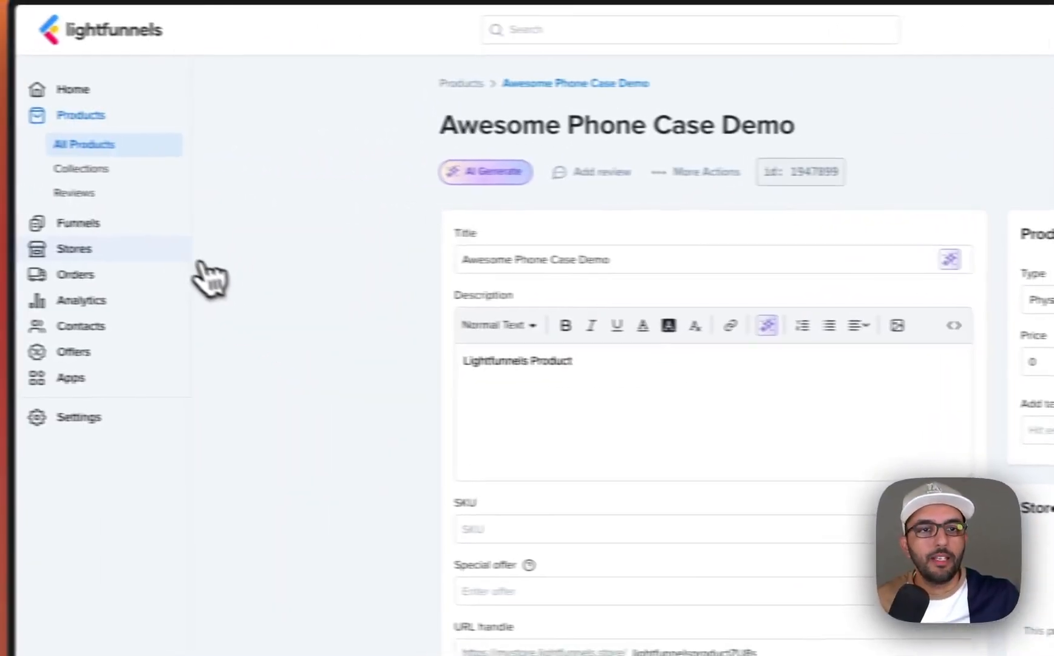
- Start a new funnel using the Ramadan template in English
click(230, 251)
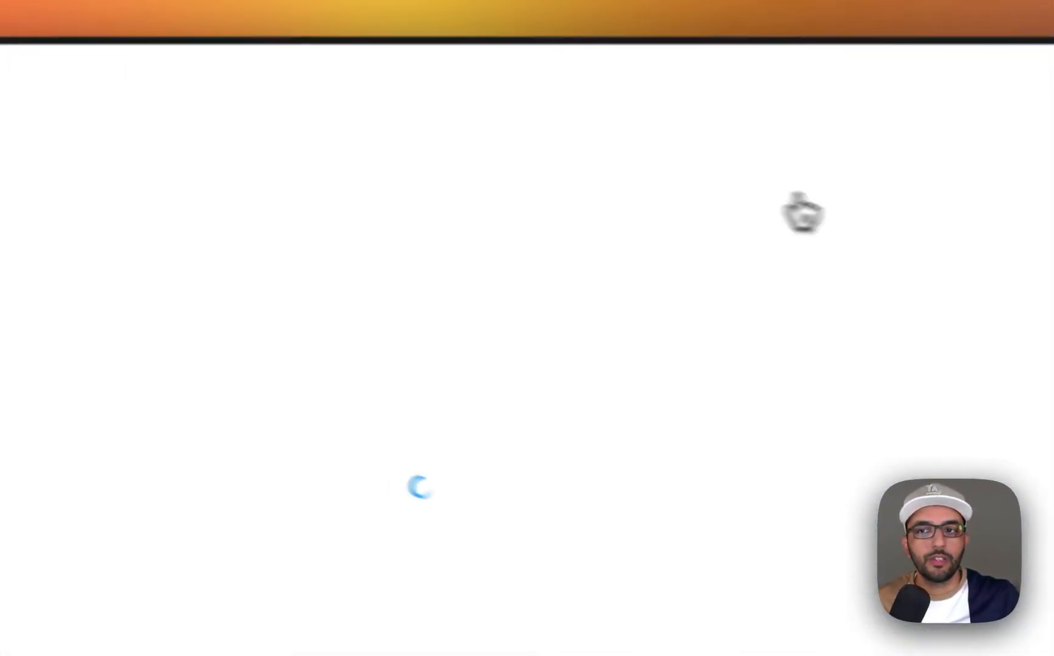
scroll(539, 407, down, 5)
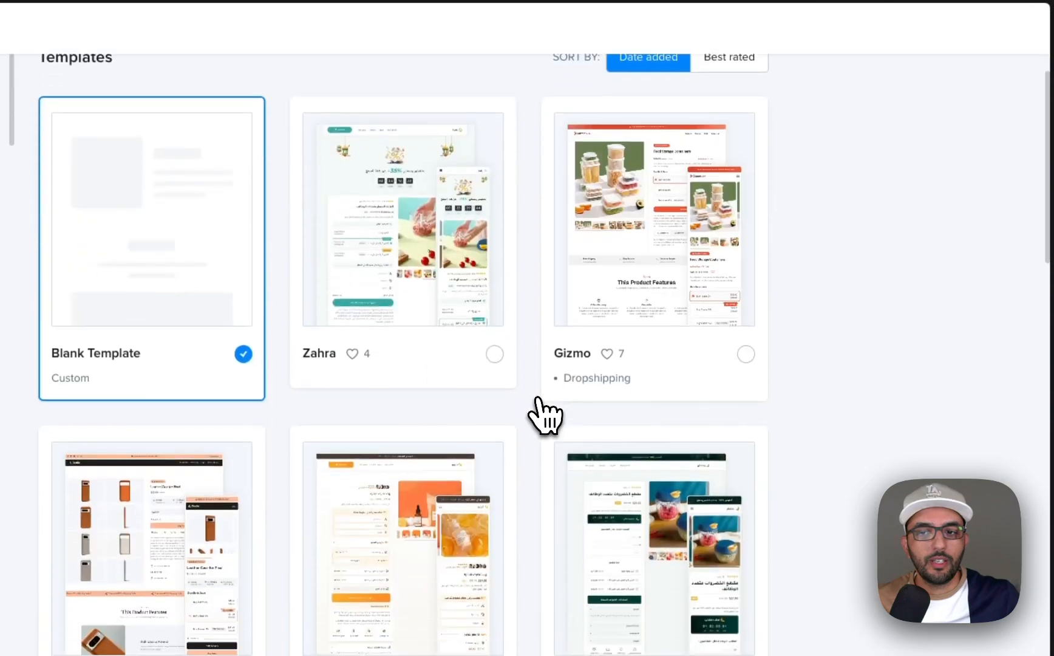
scroll(537, 401, down, 2)
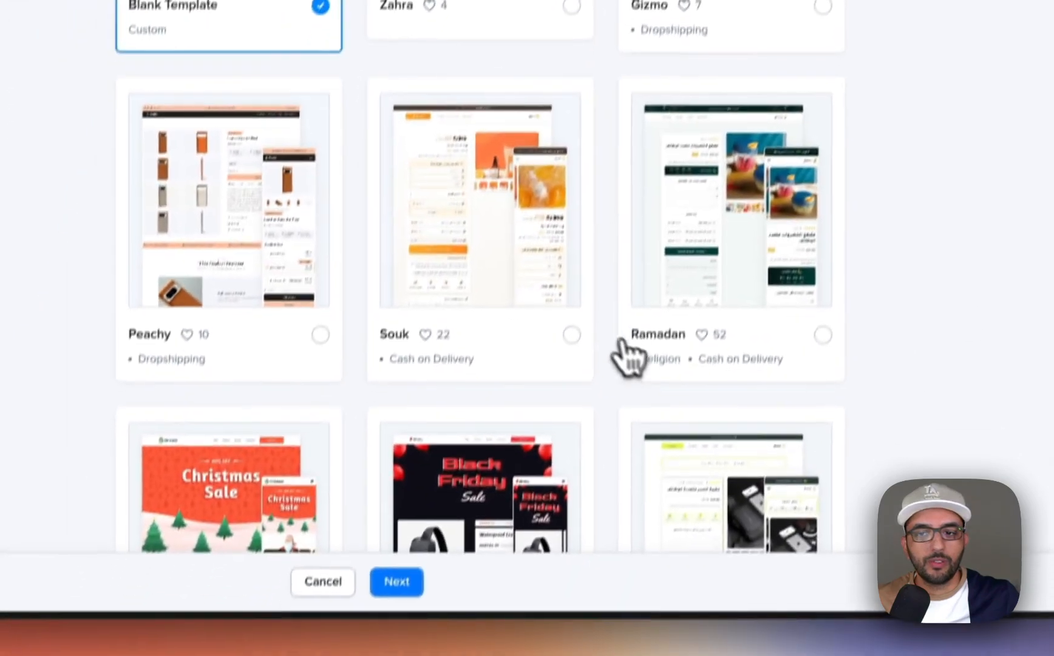
click(648, 609)
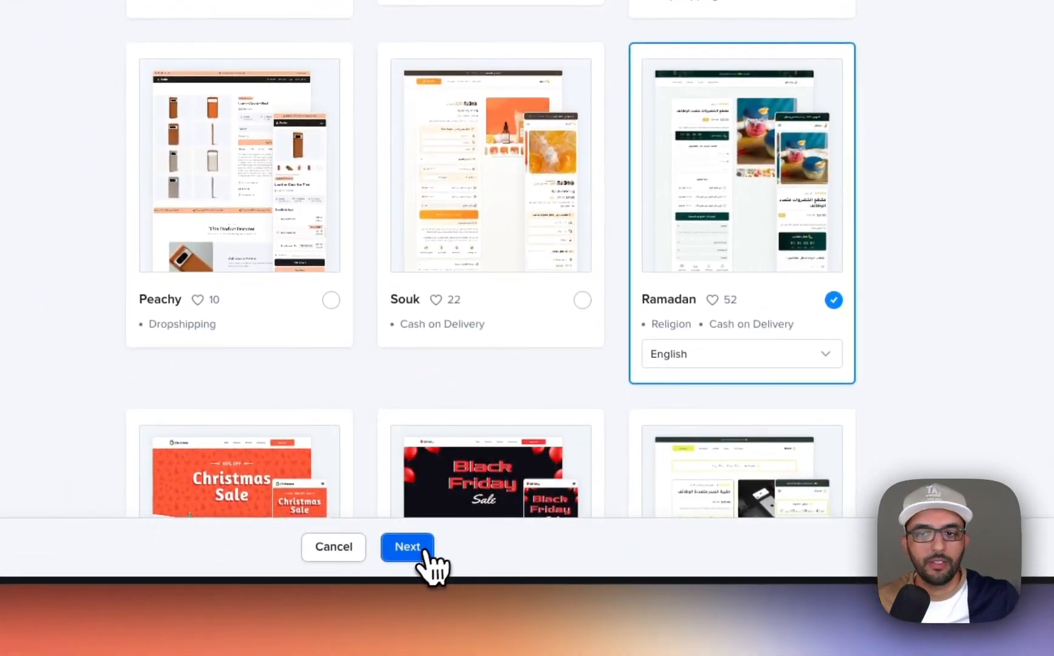
click(419, 549)
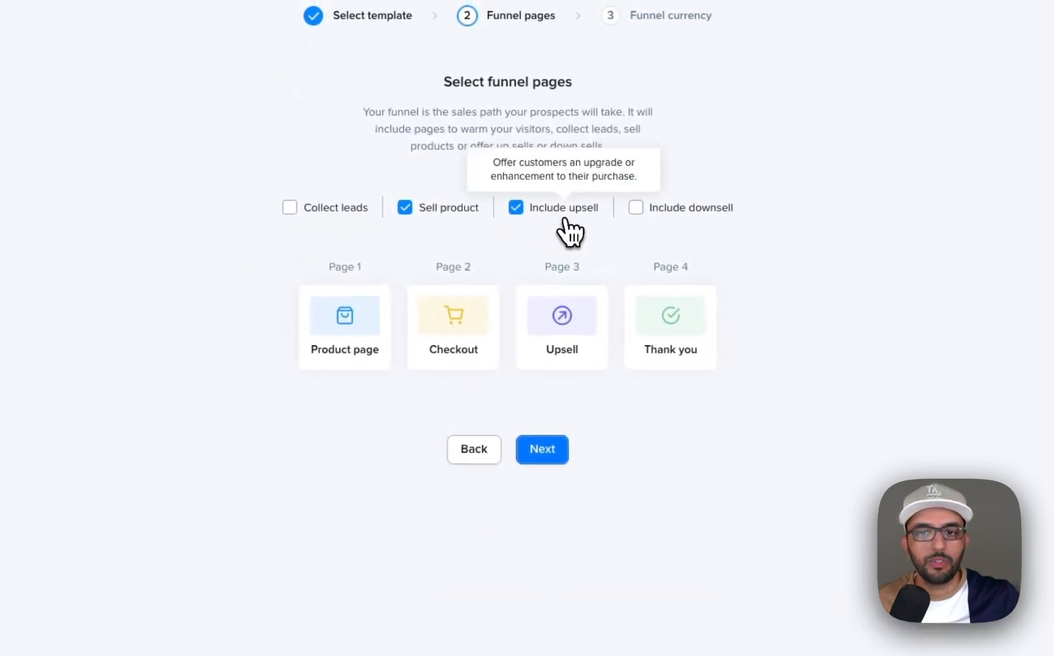
- Exclude the upsell page and create the "COD Network Demo" funnel with the account currency USD
click(519, 147)
click(564, 446)
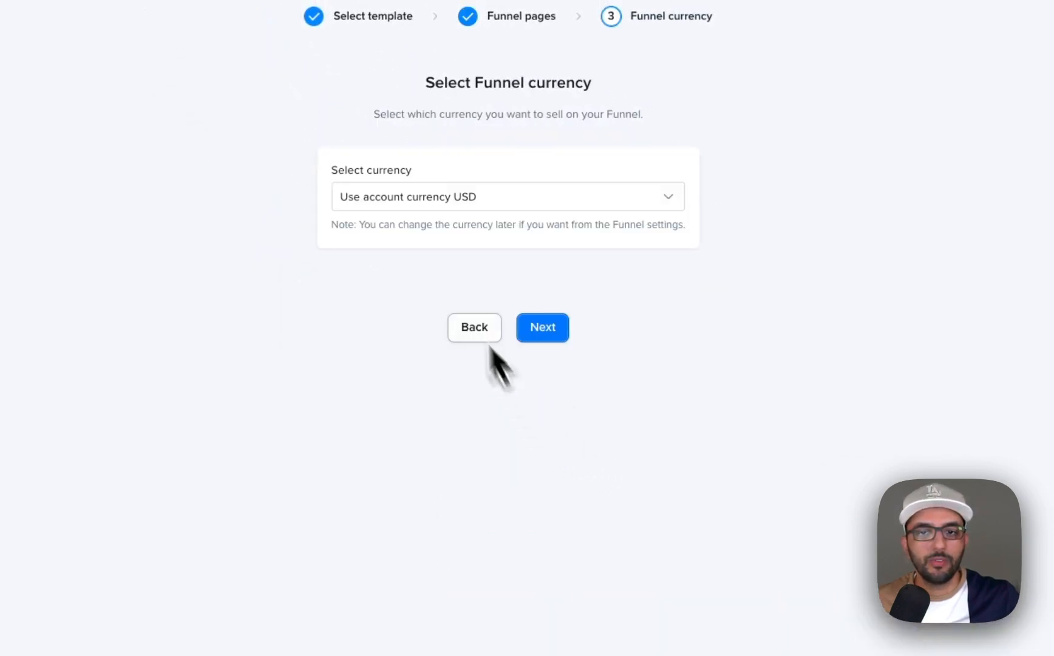
click(556, 333)
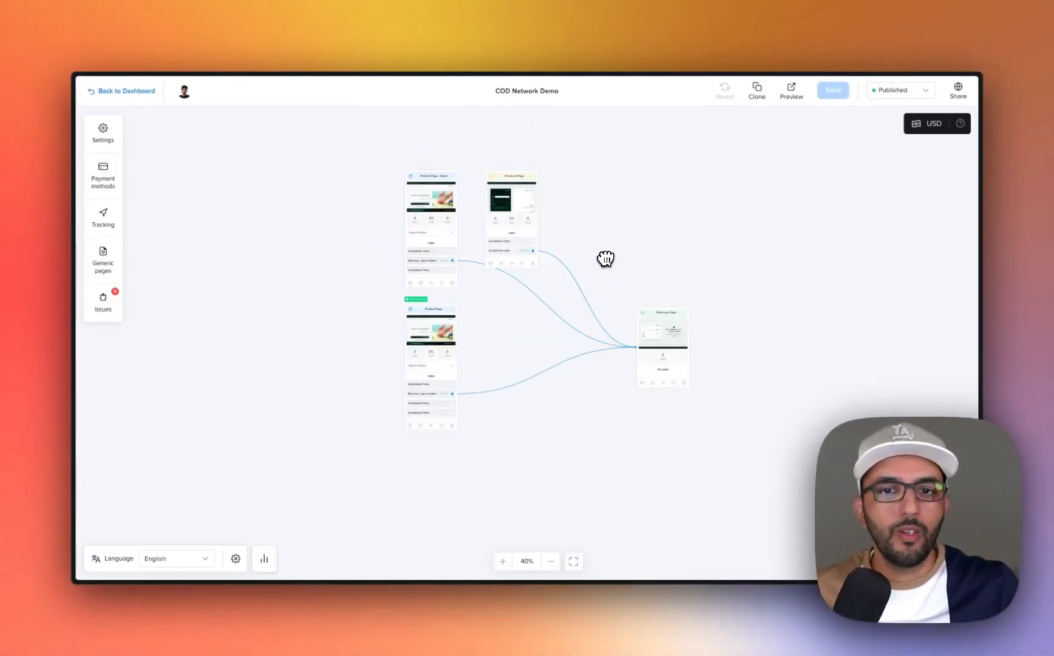
- Make Product Page - Quick the funnel's starting page by moving the Starting Page marker onto it
scroll(532, 294, up, 2)
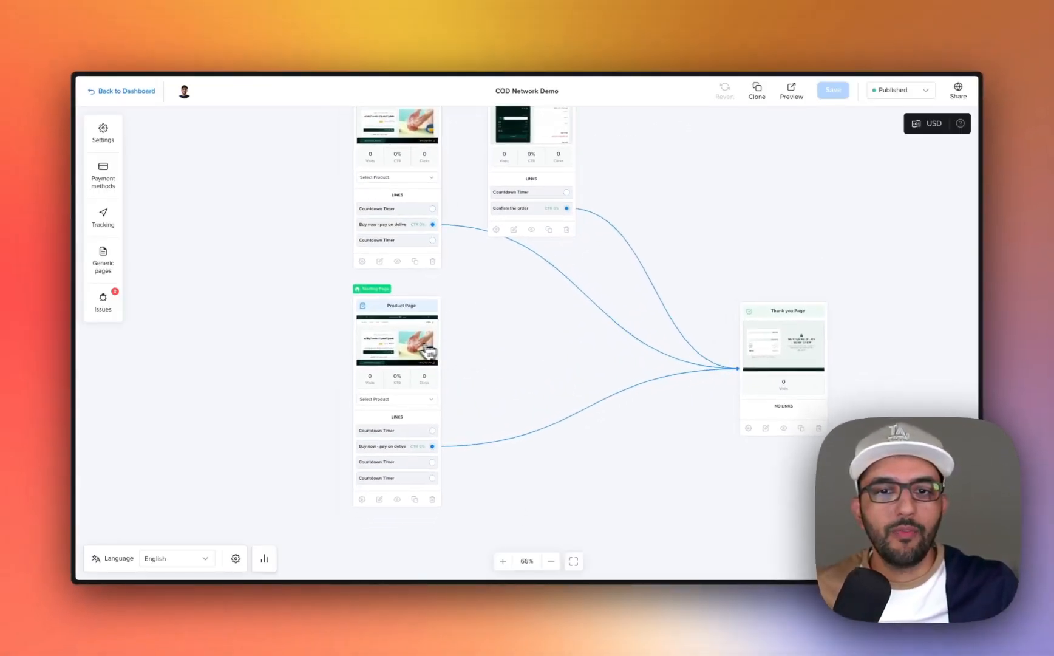
drag(430, 350, 422, 359)
drag(455, 324, 460, 398)
scroll(423, 222, up, 5)
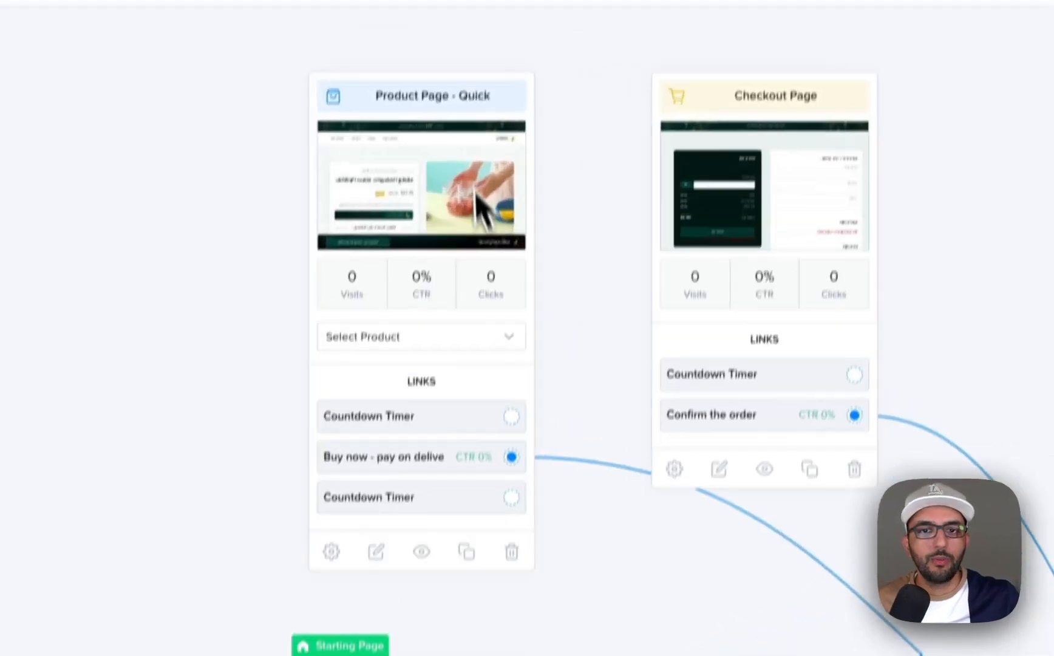
drag(539, 360, 529, 173)
drag(395, 546, 436, 455)
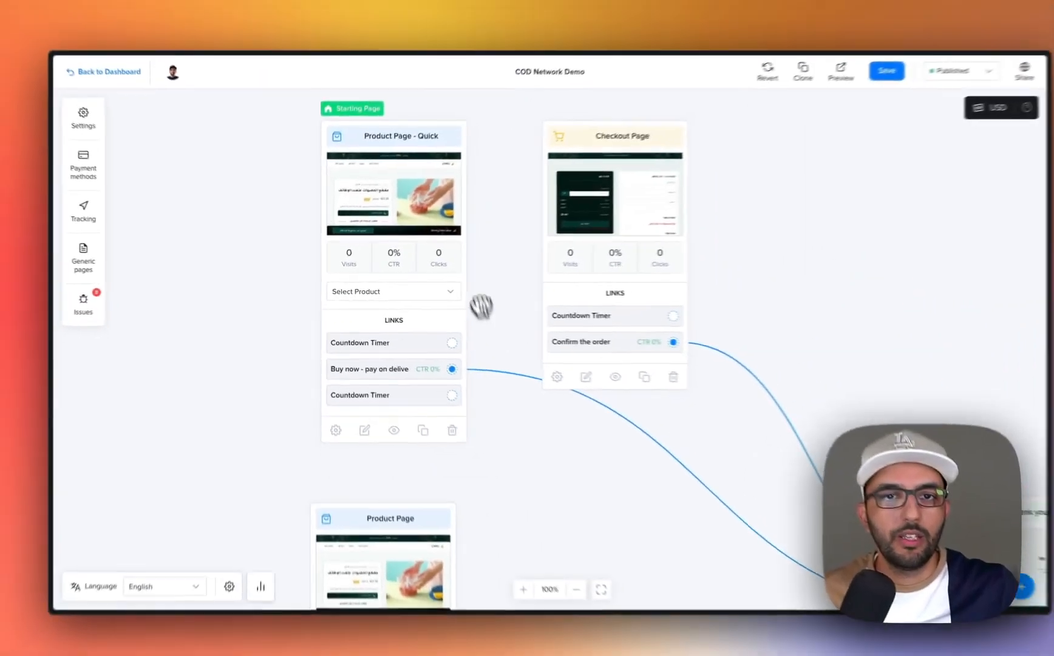
drag(353, 108, 368, 538)
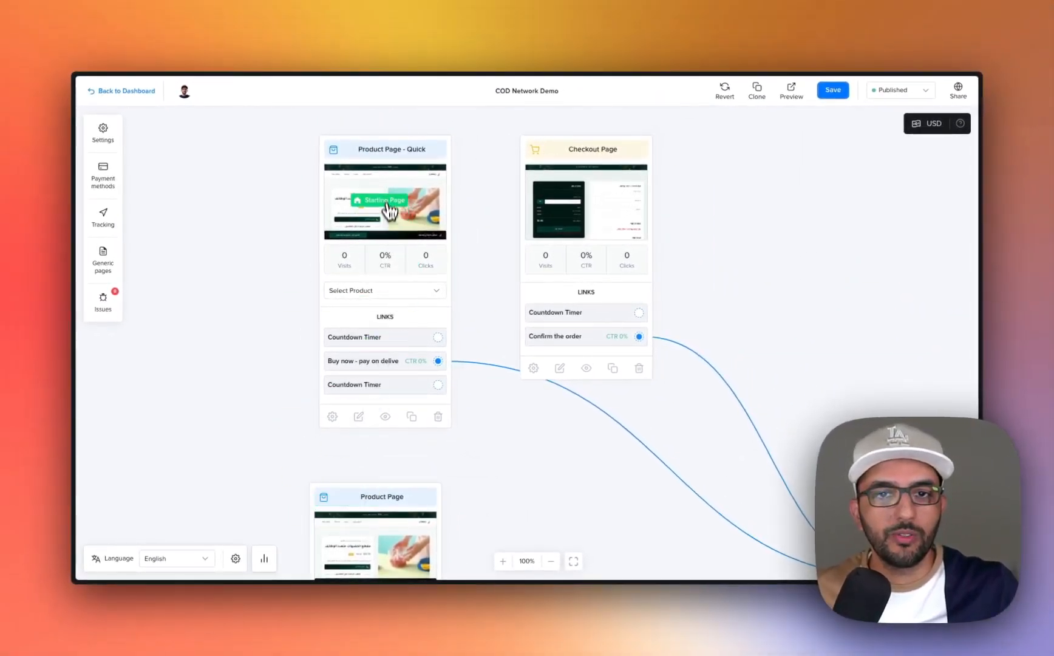
drag(394, 203, 300, 233)
drag(424, 338, 411, 234)
drag(277, 197, 283, 250)
- Examine the layout and order form of Product Page - Quick in the page editor and return to the funnel map
click(282, 249)
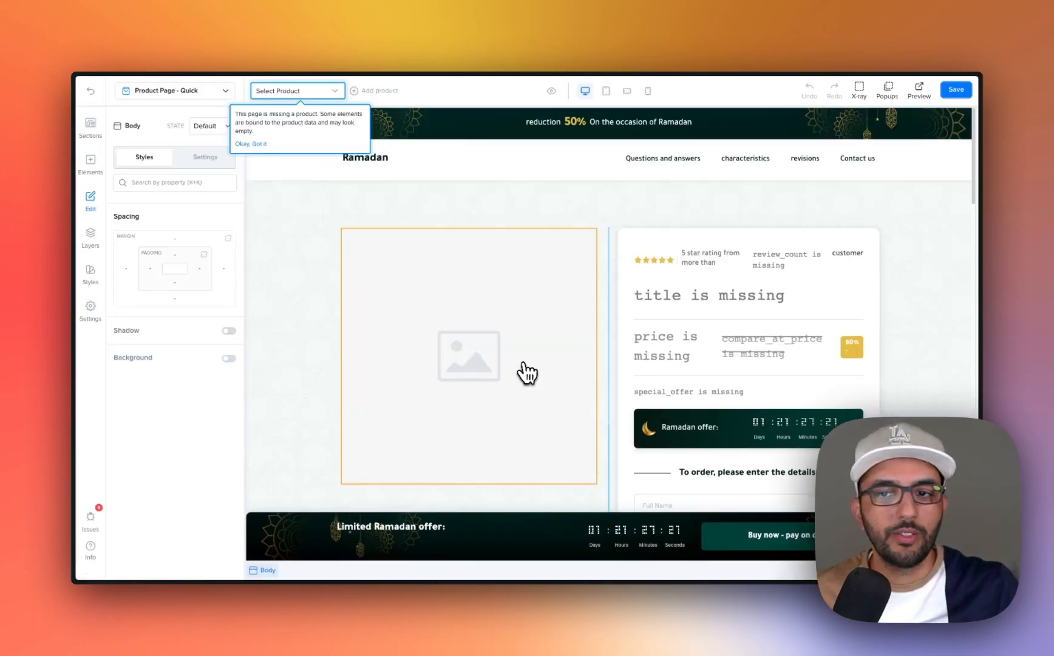
scroll(671, 402, down, 1)
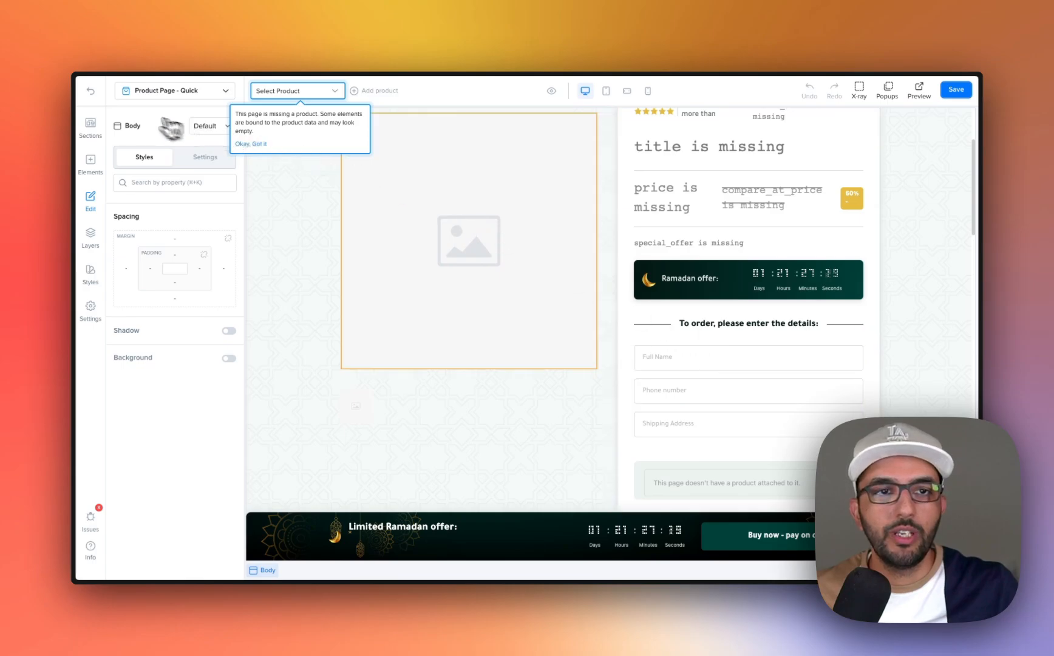
click(107, 99)
- Delete the regular Product Page and the Checkout Page, leaving only Product Page - Quick linked to the Thank you Page
drag(764, 400, 763, 360)
drag(680, 332, 655, 450)
click(604, 345)
click(609, 366)
drag(584, 469, 642, 308)
scroll(517, 454, down, 3)
click(455, 489)
click(612, 358)
drag(550, 264, 551, 420)
drag(343, 224, 512, 362)
drag(611, 291, 370, 239)
drag(272, 260, 427, 308)
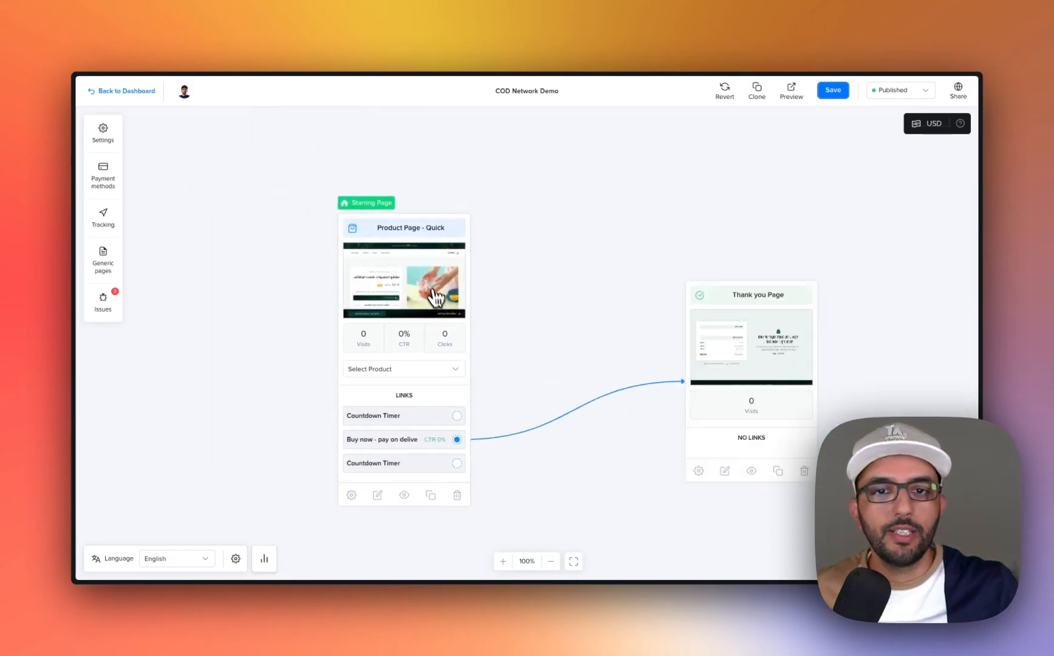
- Open Product Page - Quick in the page editor and attach the Awesome Phone Case Demo product to it
click(438, 302)
click(371, 99)
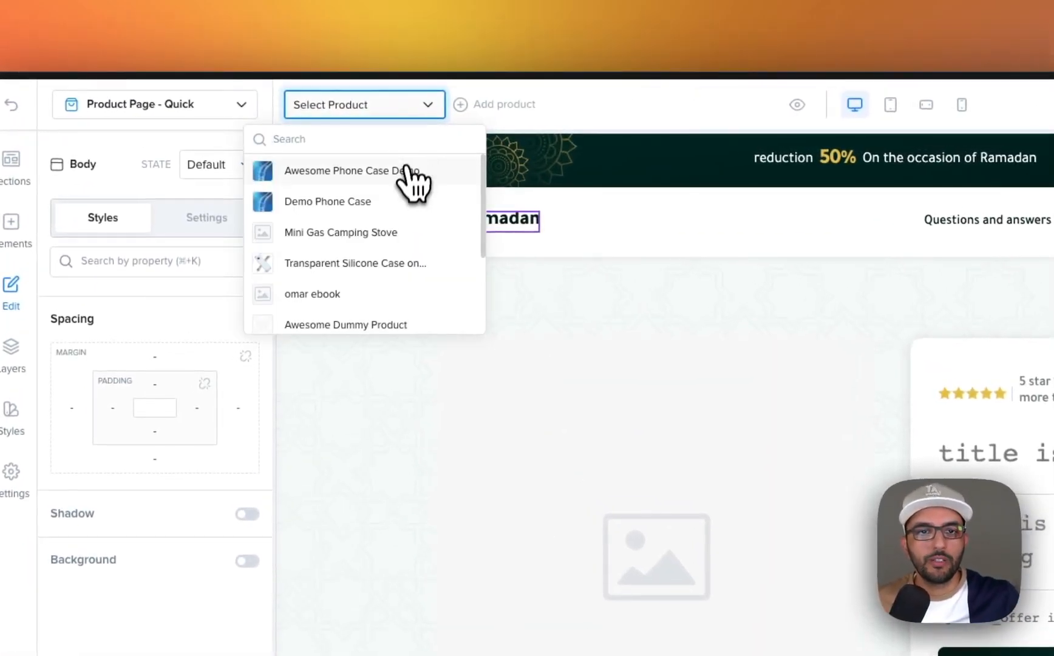
click(364, 173)
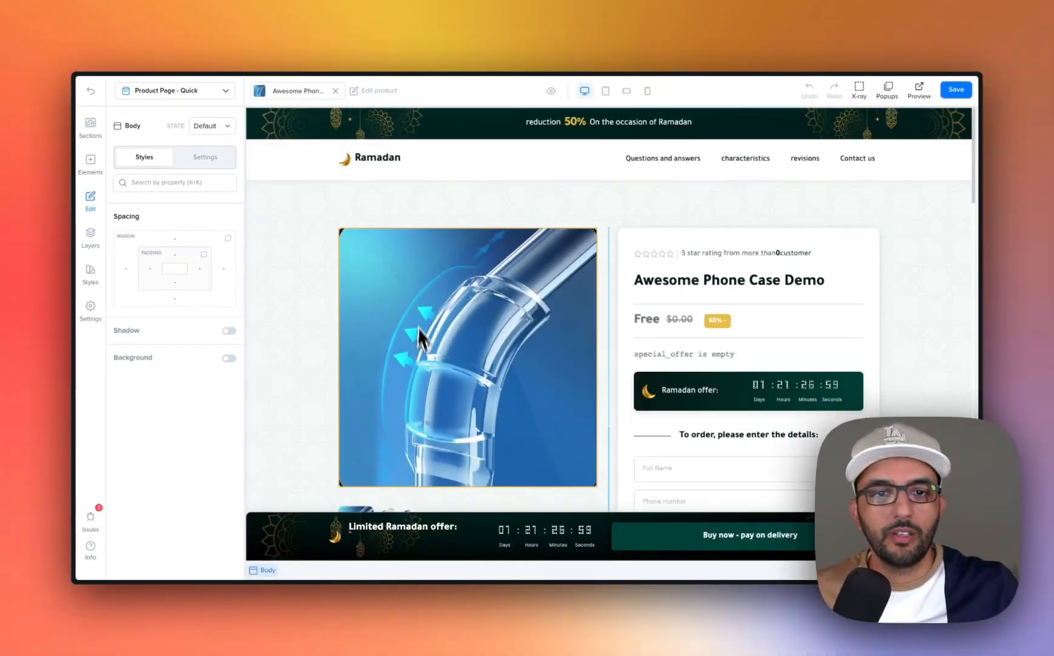
- Review the title, description and price fields in the attached product's edit form without changing them, and save the page
click(321, 92)
click(368, 92)
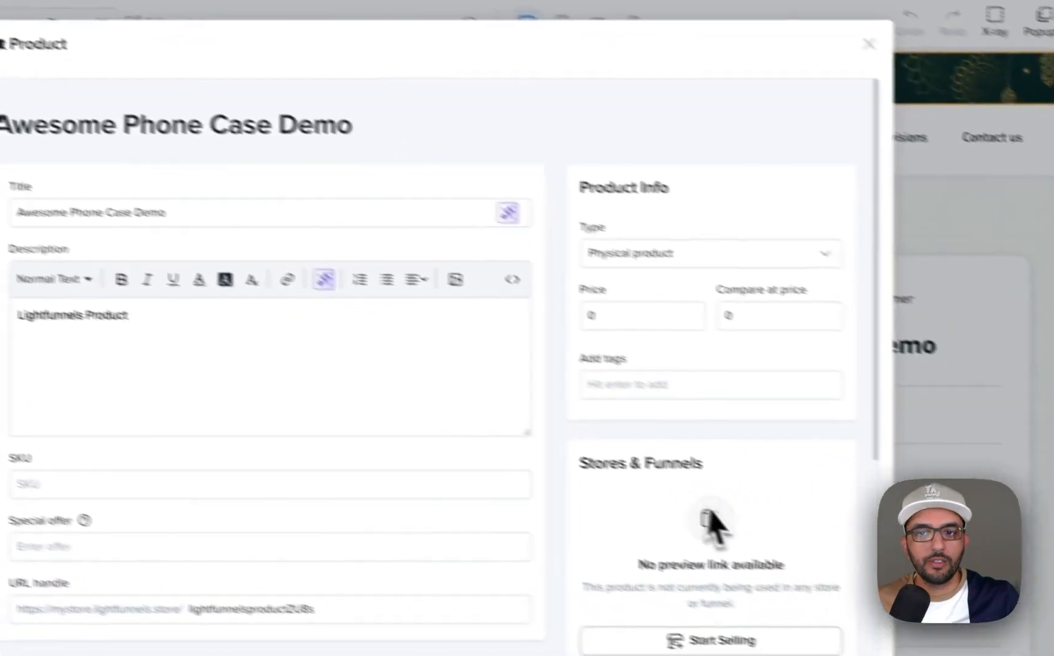
click(644, 320)
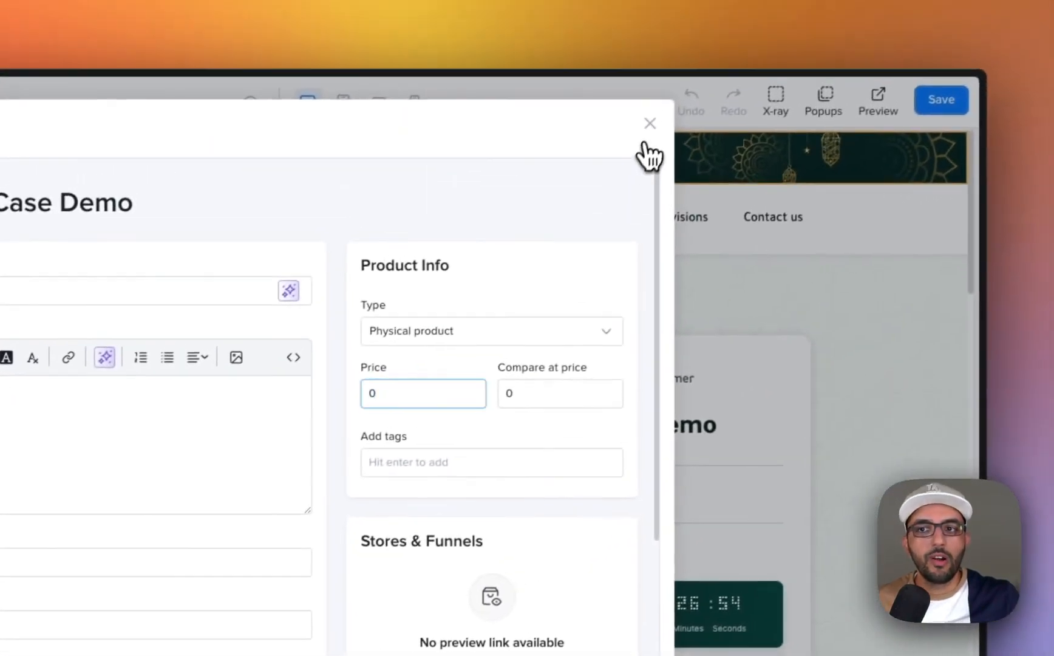
click(805, 20)
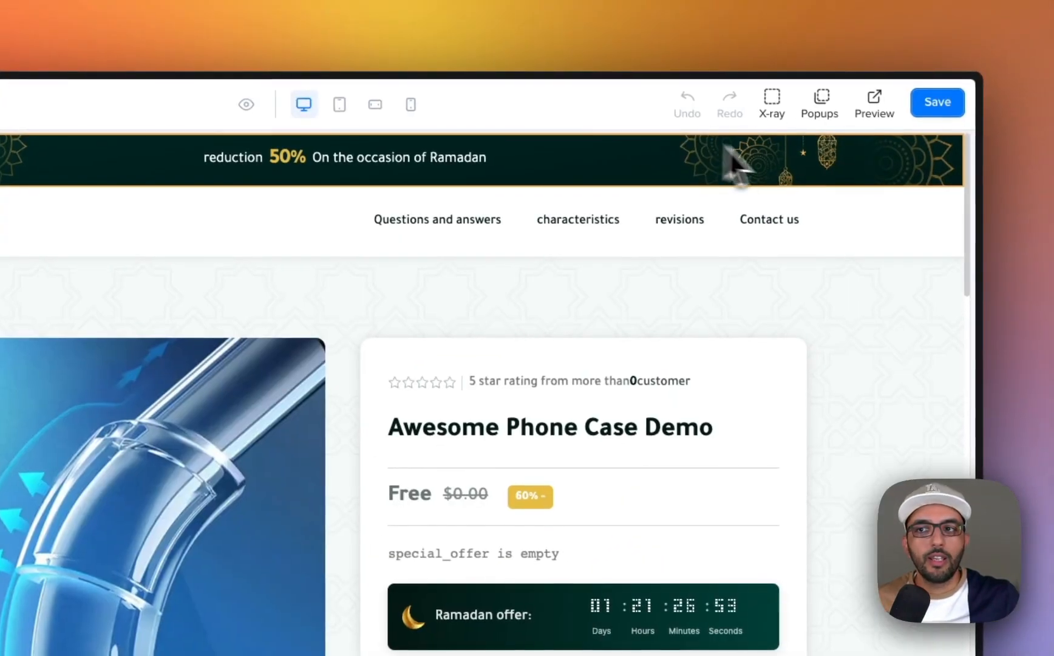
click(920, 116)
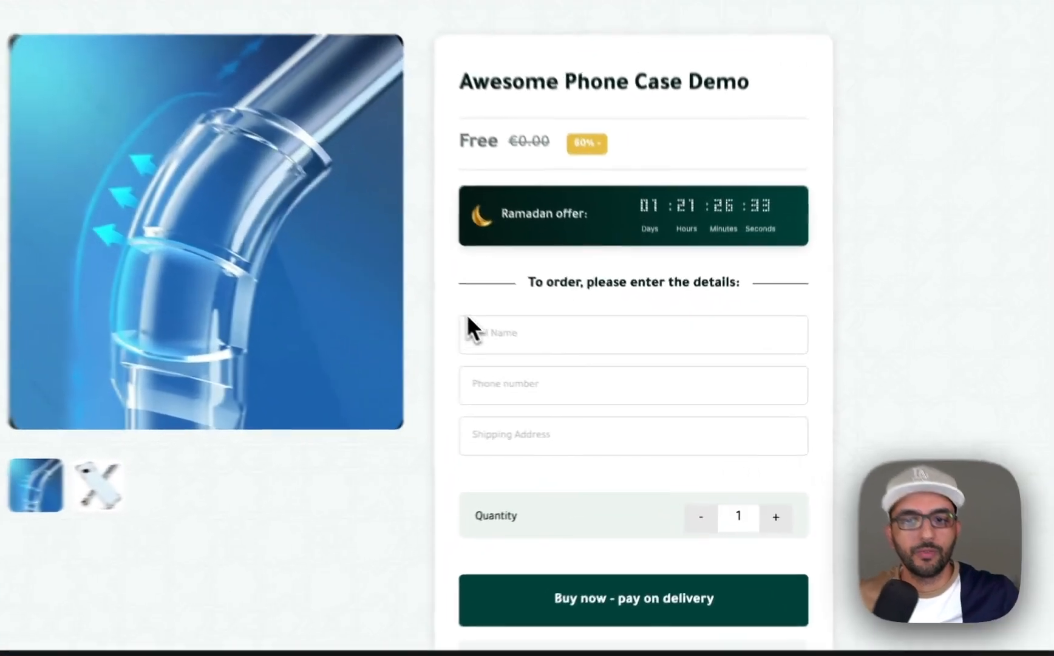
- On the live product page, fill the order form with dummy data, replace the customer's full name, and submit a pay-on-delivery test order
right_click(552, 351)
click(474, 460)
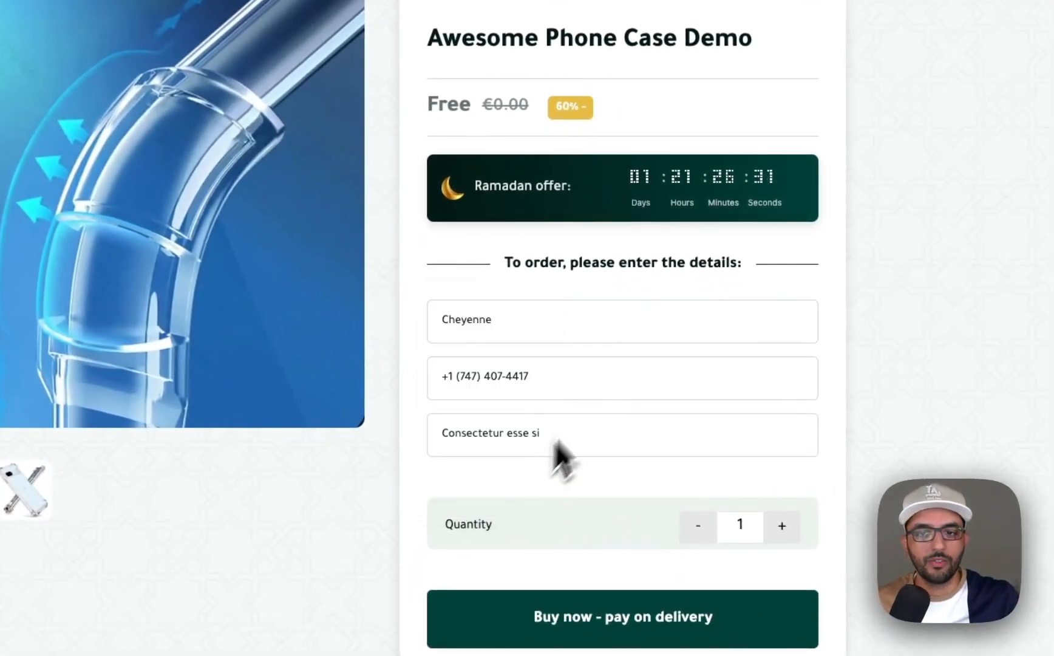
scroll(546, 463, down, 2)
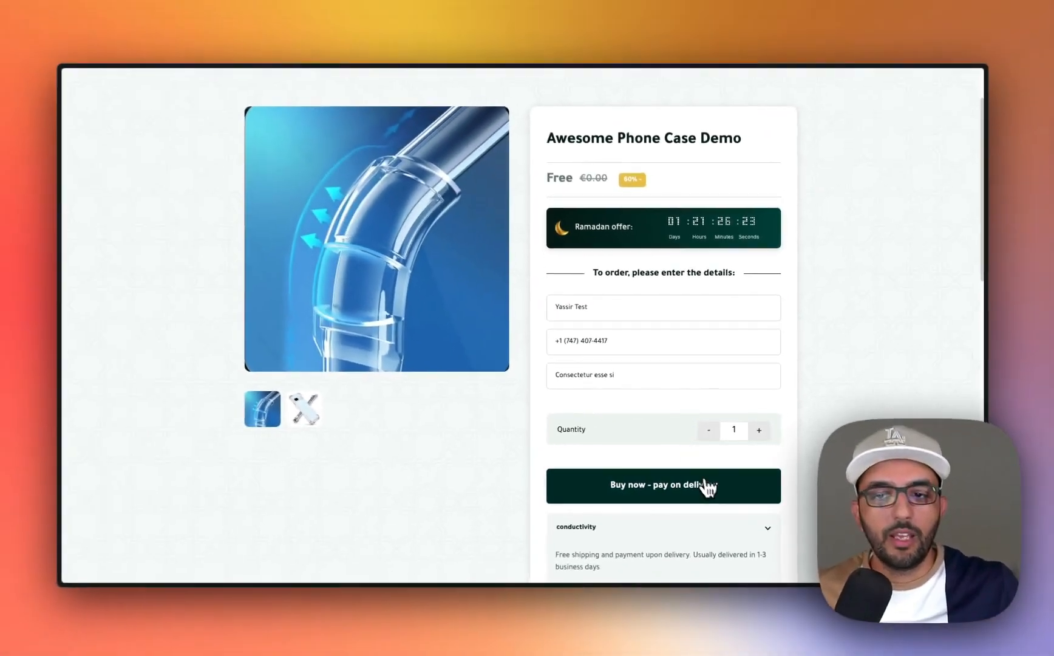
click(698, 507)
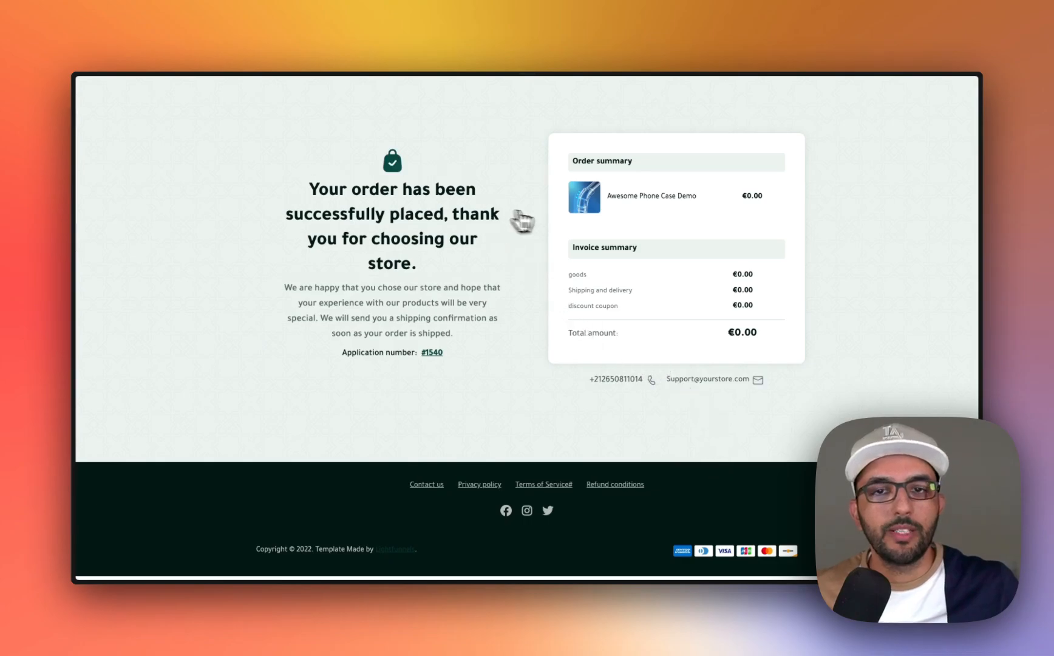
- Switch to the Lightfunnels dashboard and check the new test order's source, payment and fulfillment status in the Orders list
key(alt+Tab)
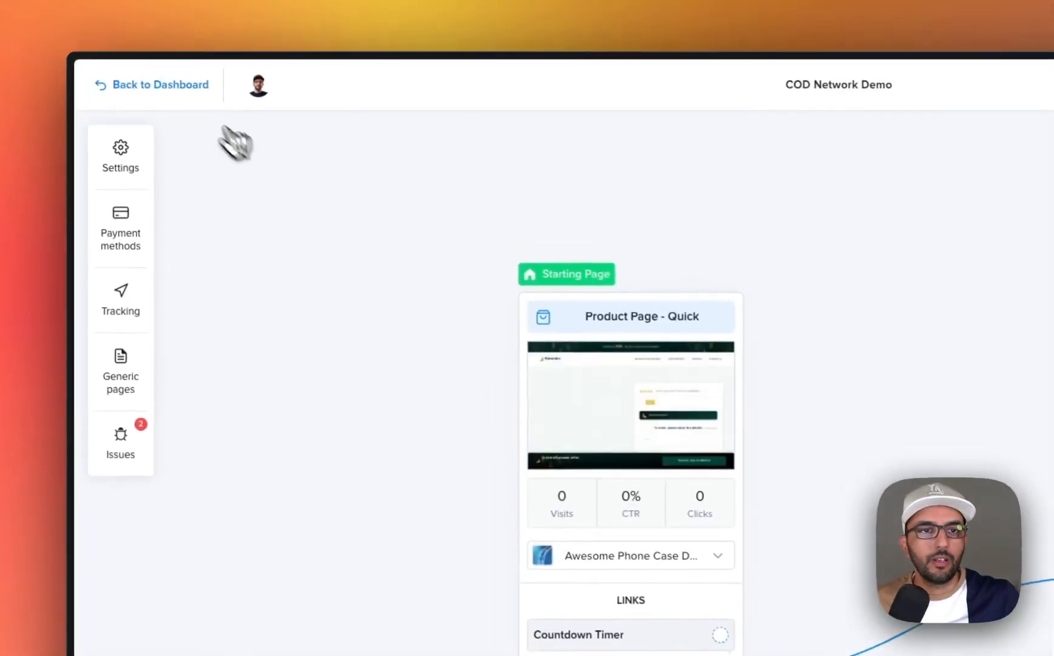
click(133, 93)
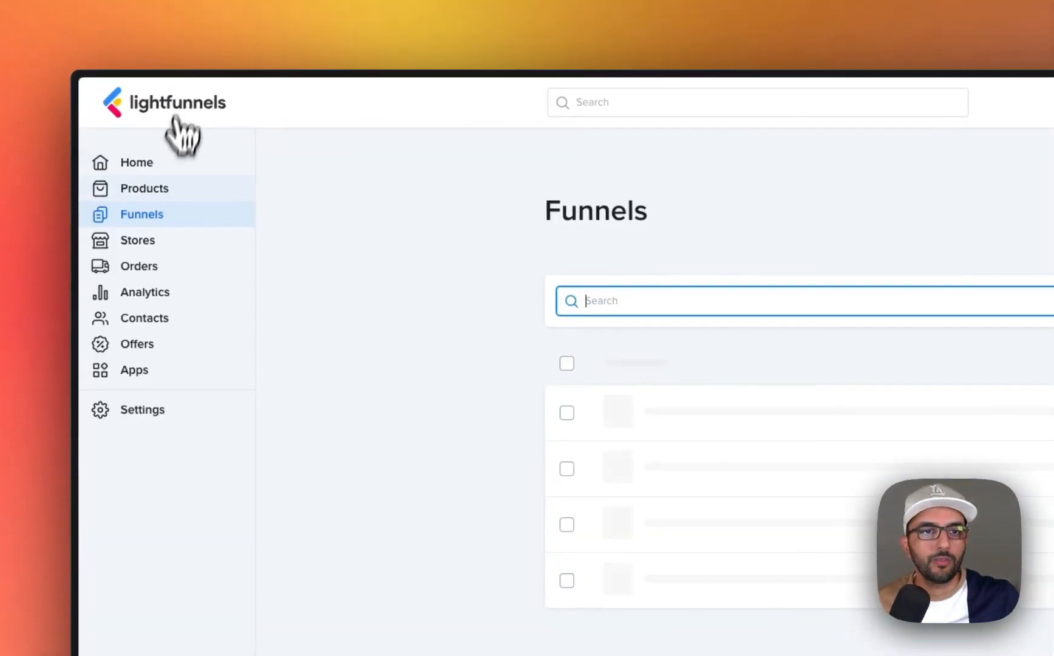
click(176, 268)
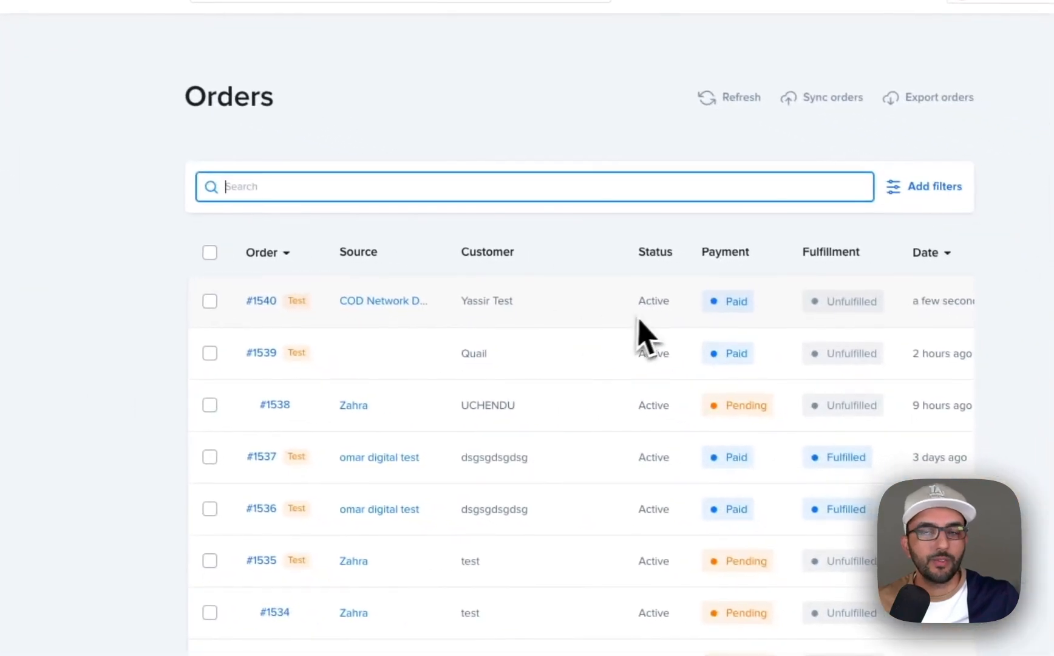
scroll(1001, 429, right, 2)
scroll(642, 313, right, 1)
click(83, 262)
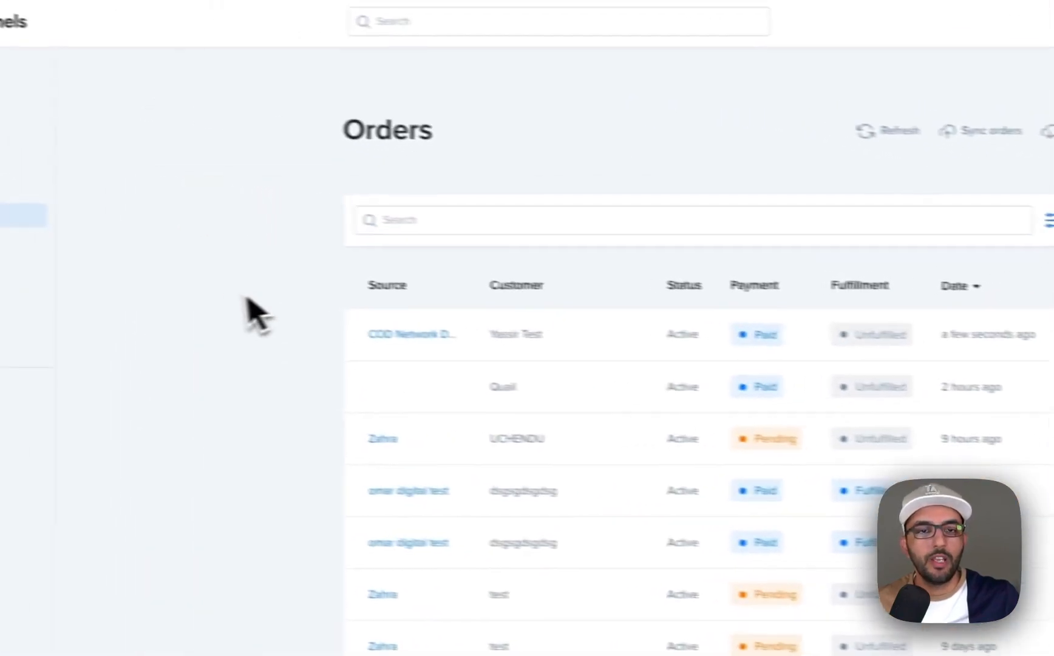
- Switch to the COD Network seller site and open the list of leads
key(alt+Tab)
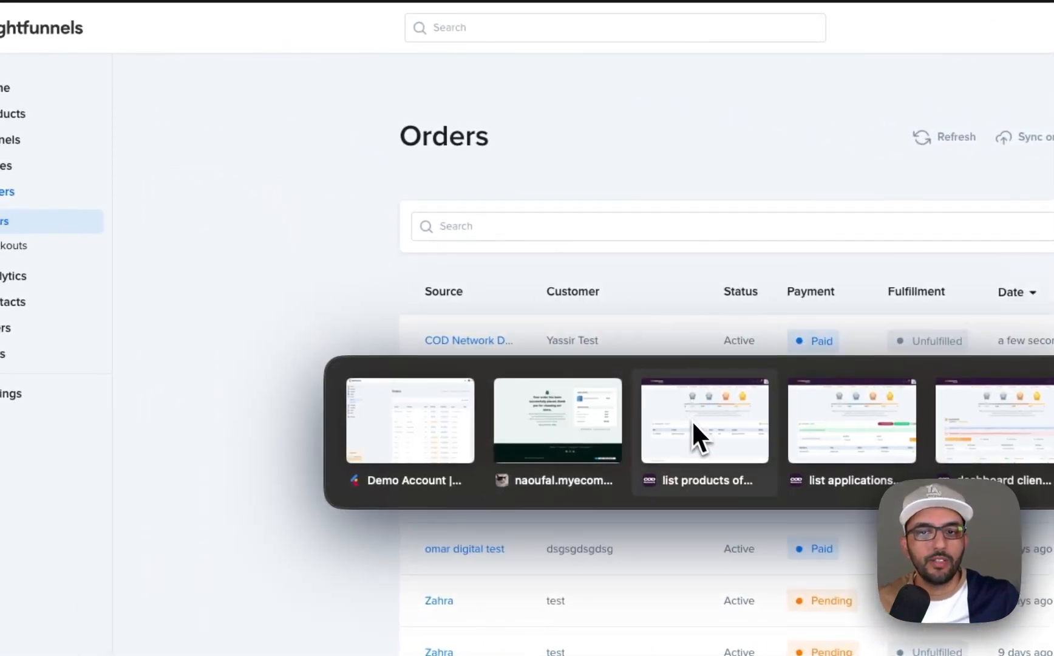
click(691, 420)
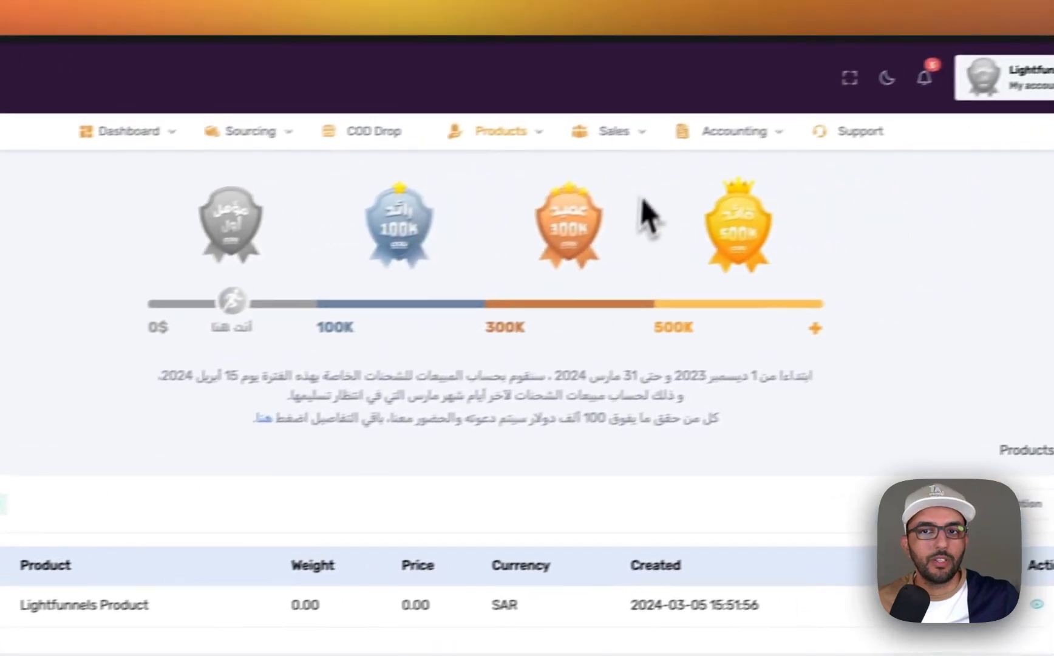
mouse_move(862, 92)
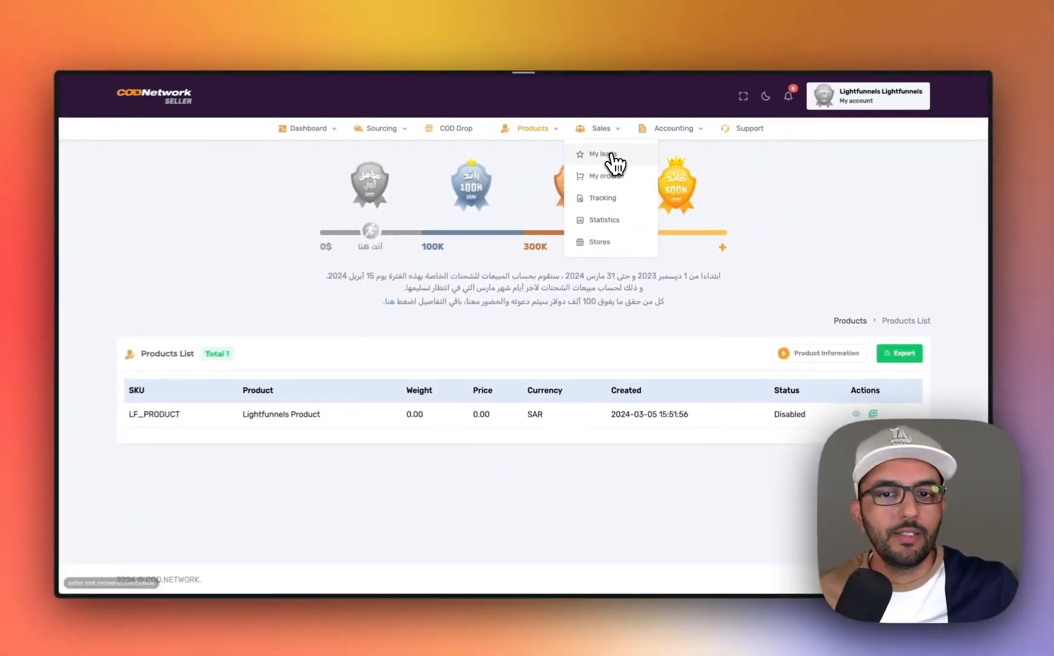
click(587, 181)
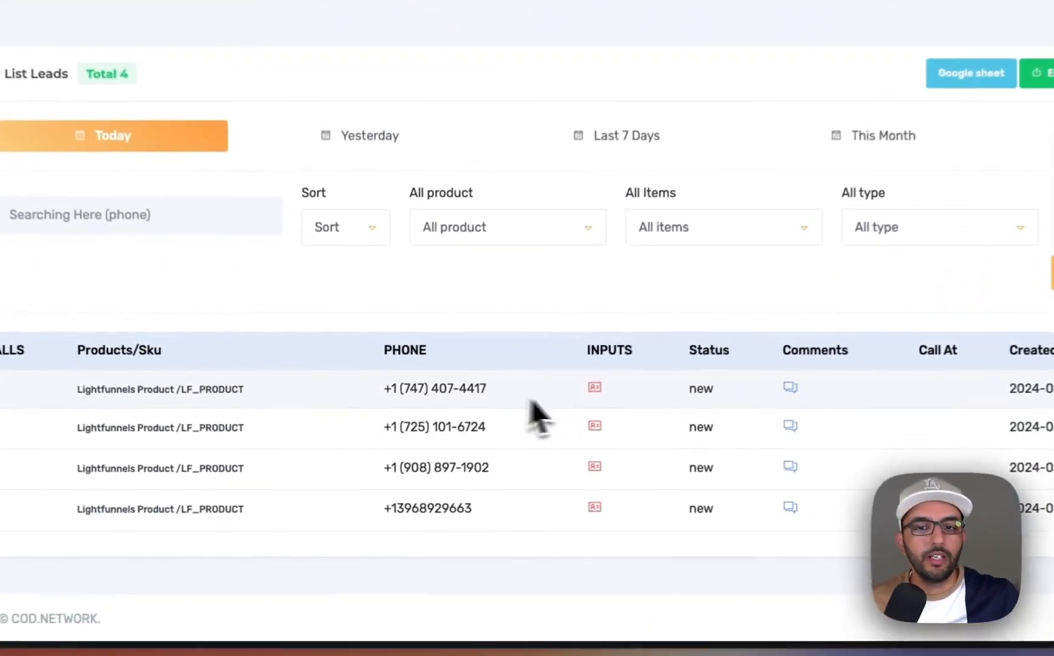
- Inspect the submitted inputs of the newest lead, including customer details, SKU and product name, and close the details
click(514, 425)
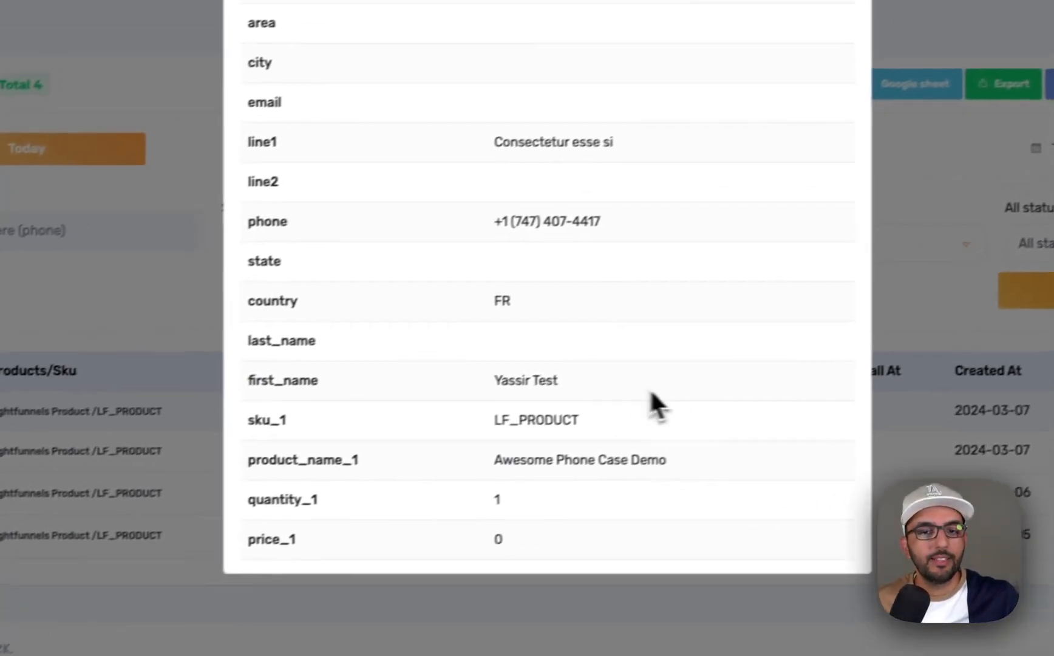
drag(655, 358, 579, 354)
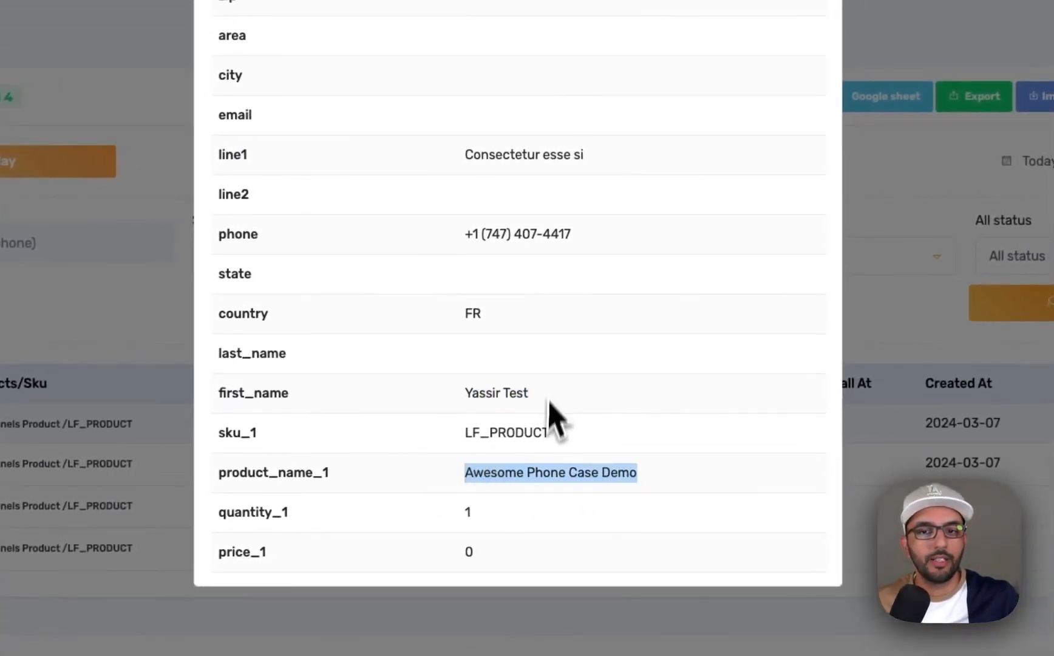
key(Escape)
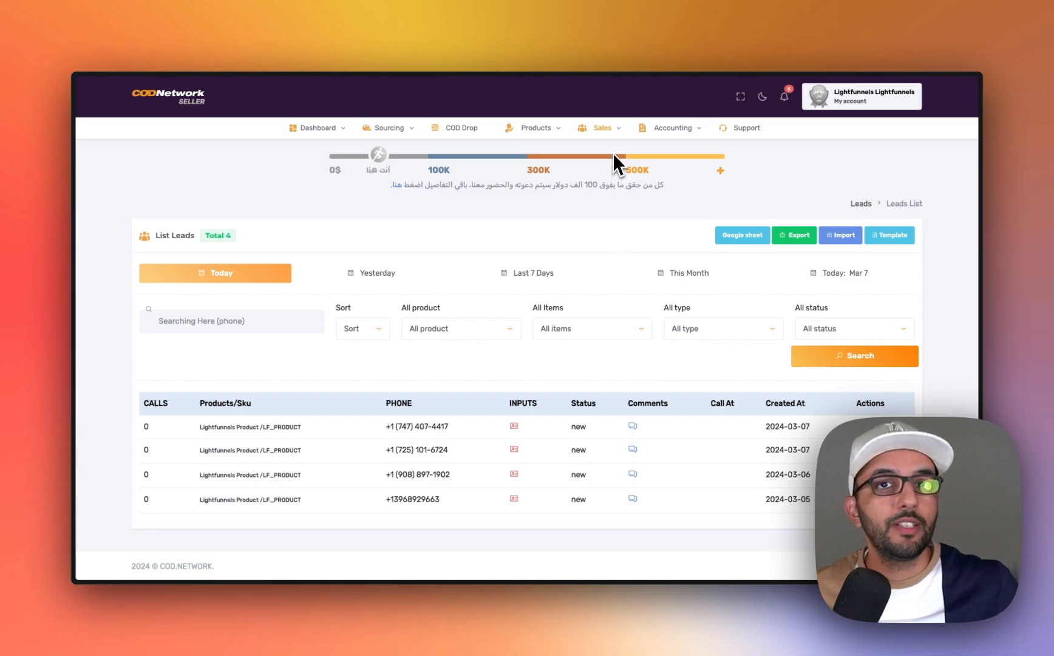
mouse_move(616, 143)
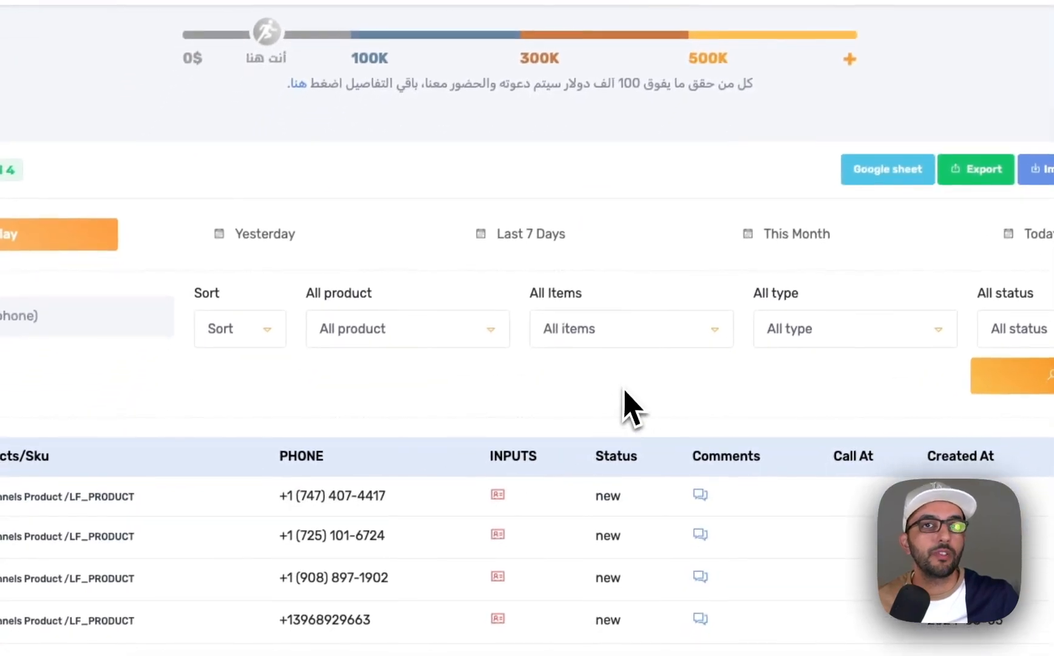
mouse_move(564, 84)
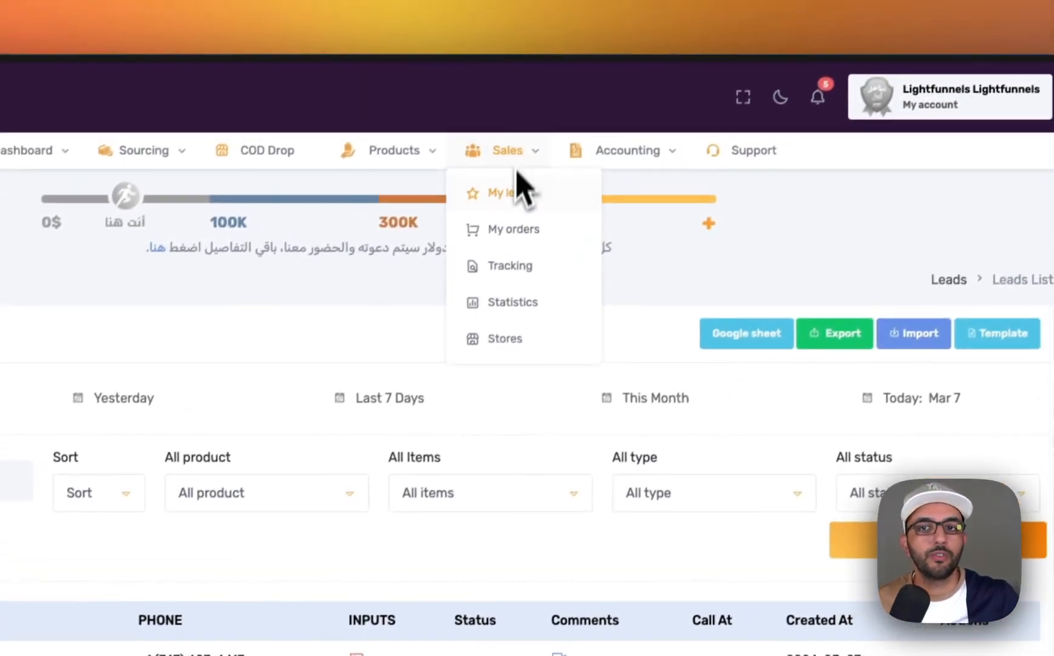